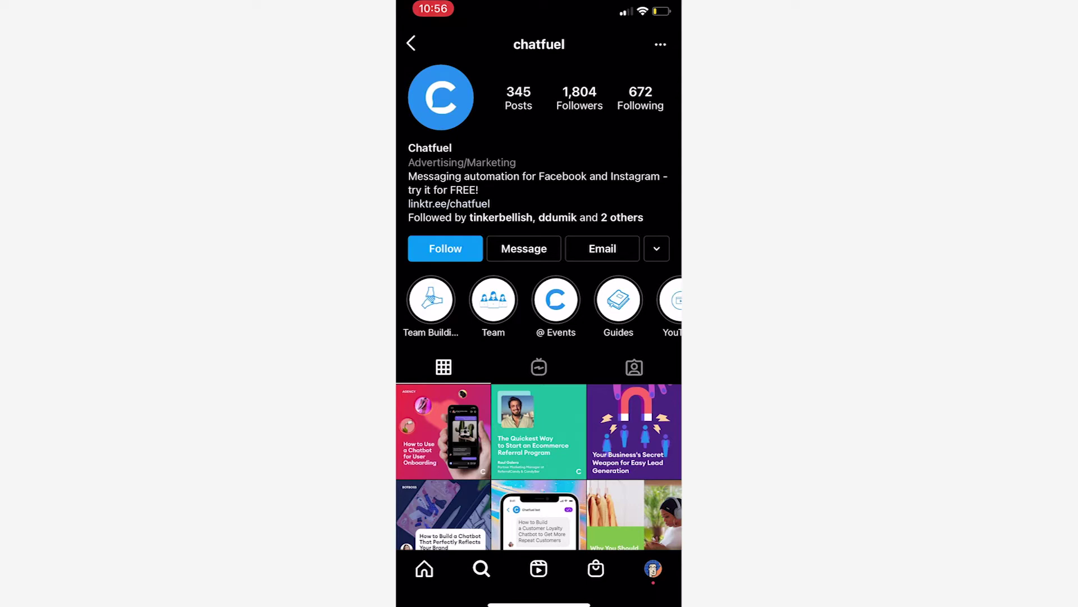
# Open a direct message with chatfuel and send 'Try me' to trigger the bot
pyautogui.click(524, 248)
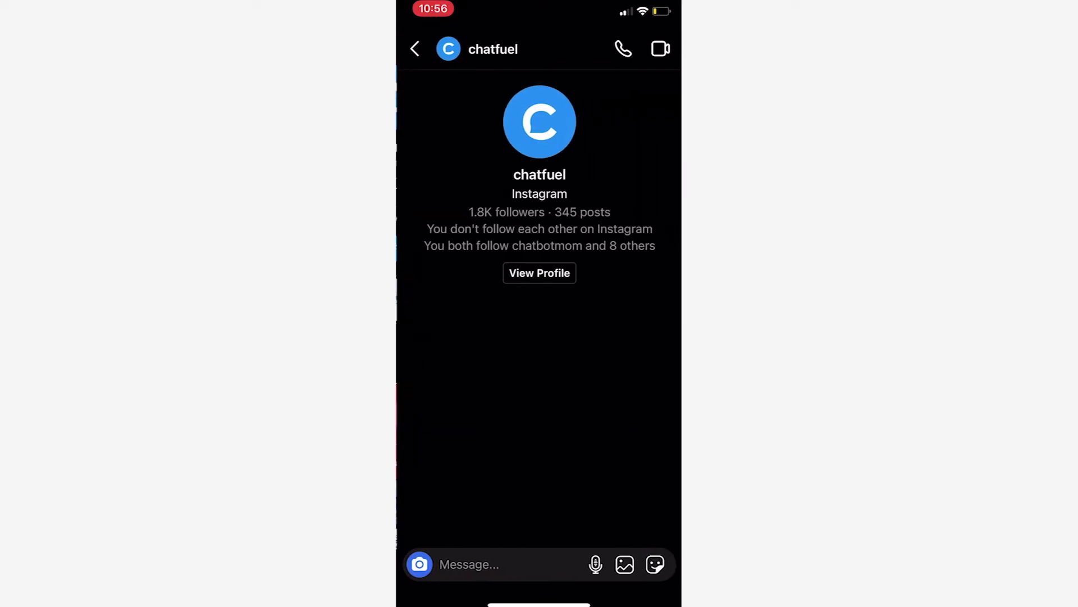
pyautogui.click(482, 563)
pyautogui.write('Try me')
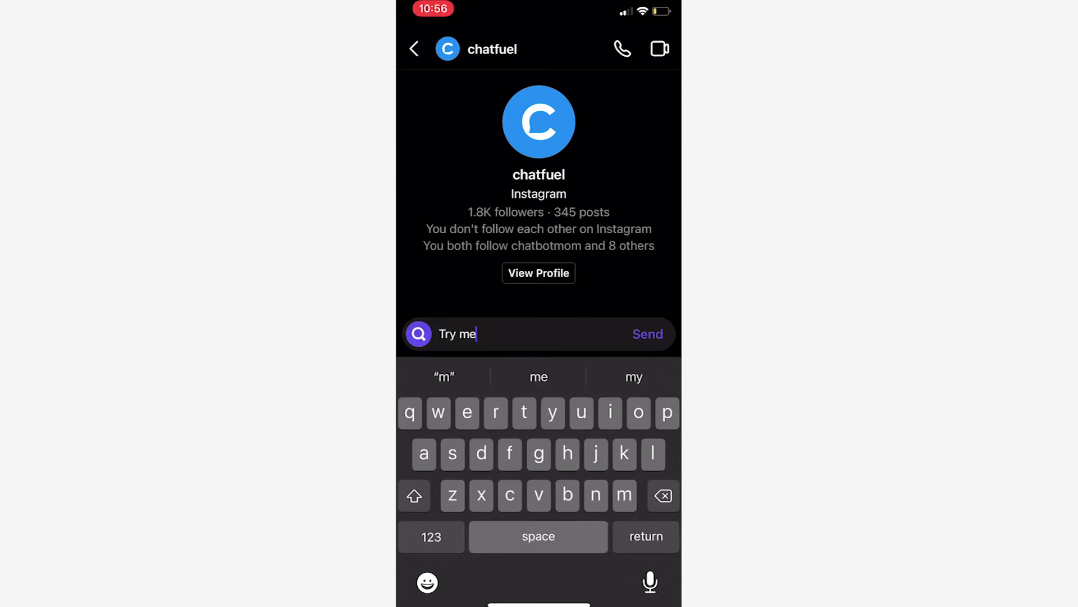
pyautogui.click(648, 333)
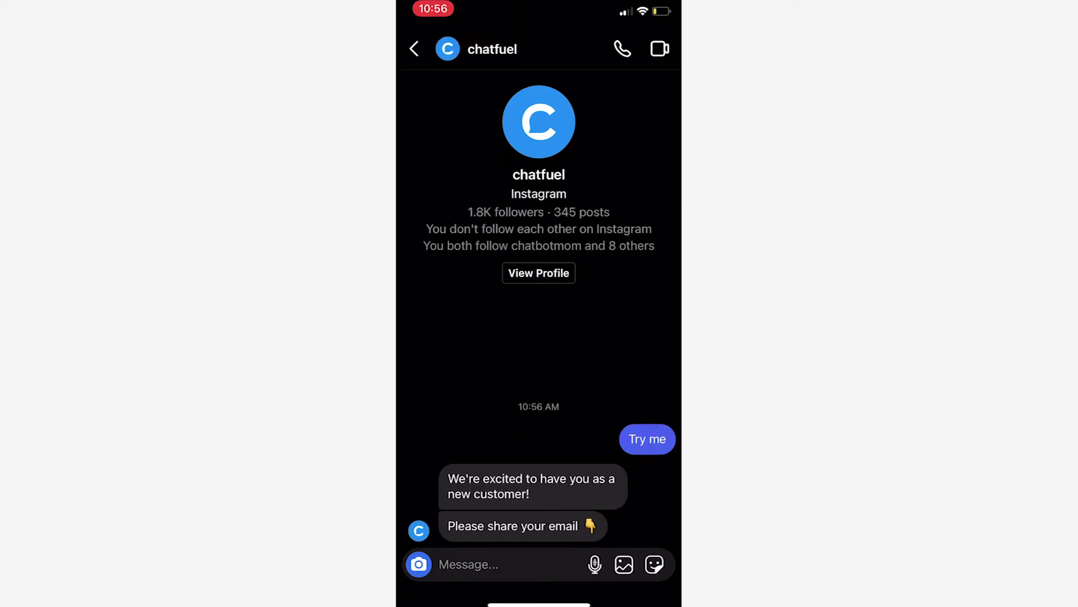
# Send your e-mail address to the bot to receive a discount code and shop link
pyautogui.click(469, 564)
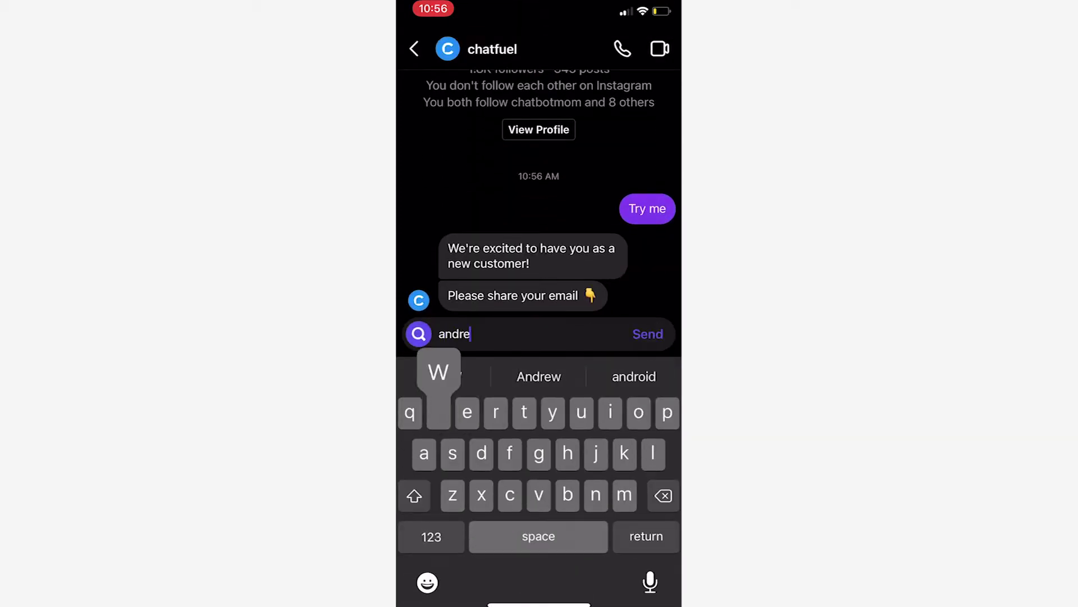
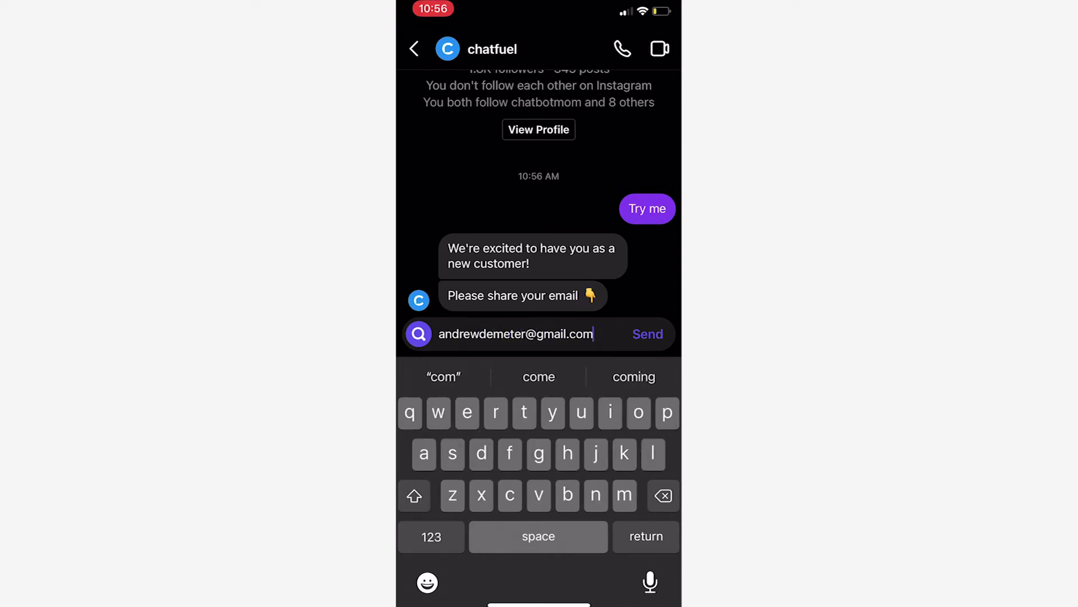
pyautogui.click(647, 333)
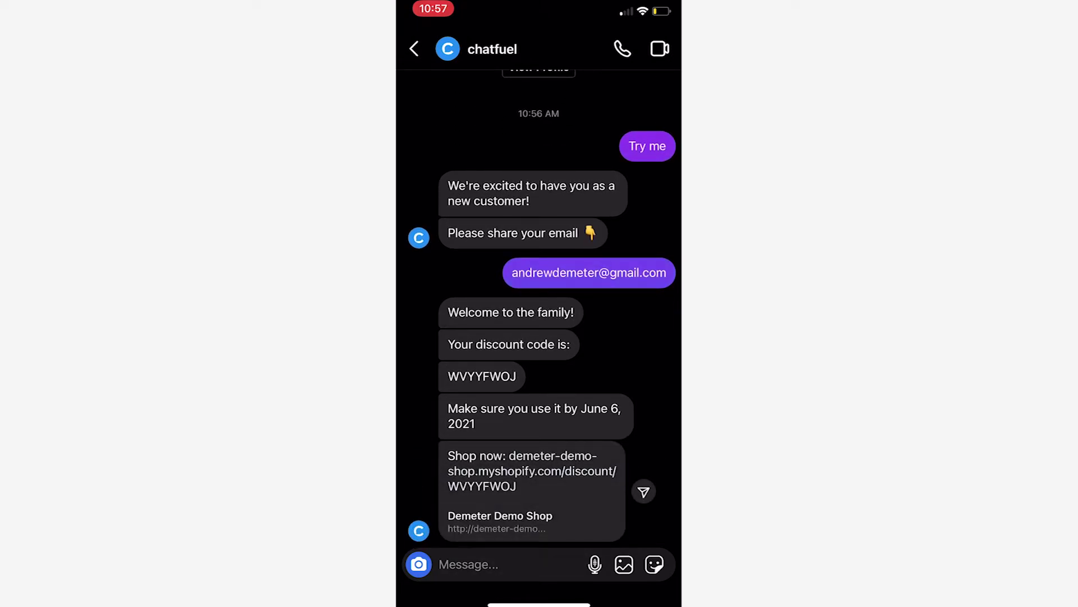
# Follow the bot's Shop now link and go to the Demeter Demo Shop Catalog page
pyautogui.click(532, 489)
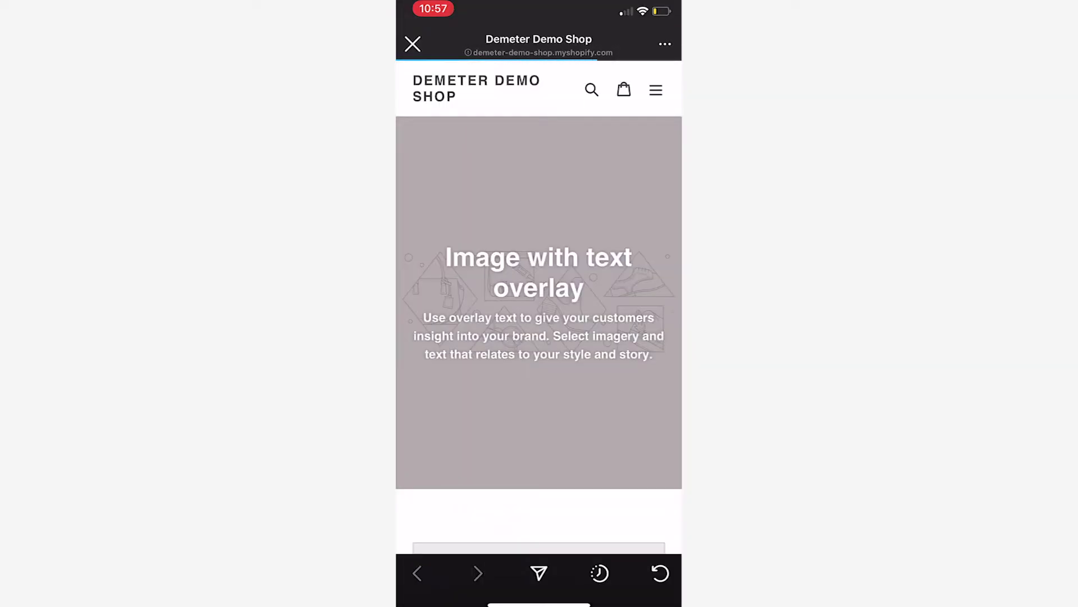
pyautogui.click(656, 90)
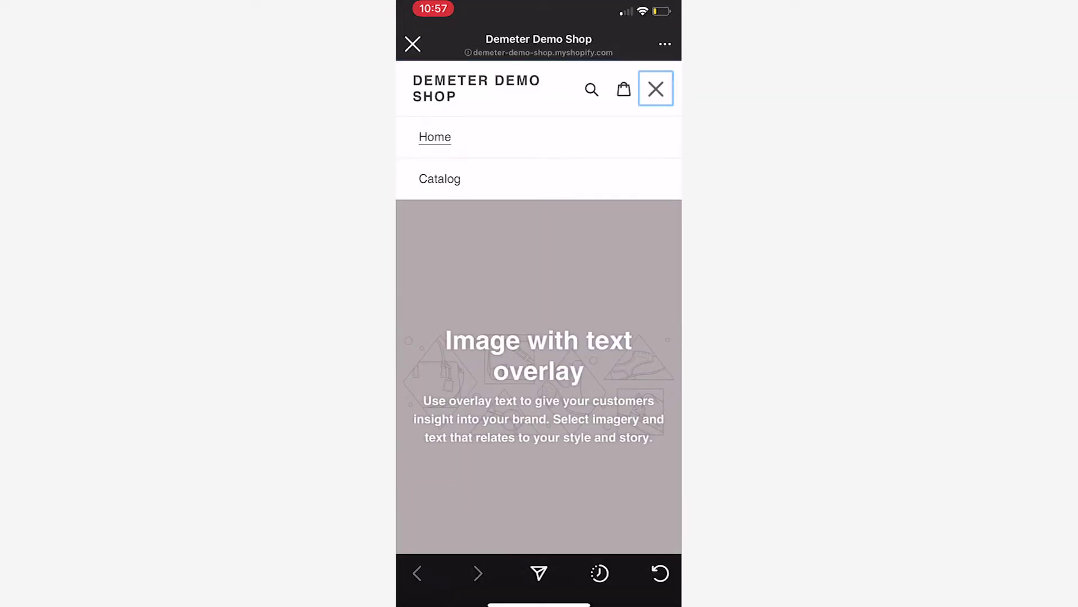
pyautogui.click(439, 179)
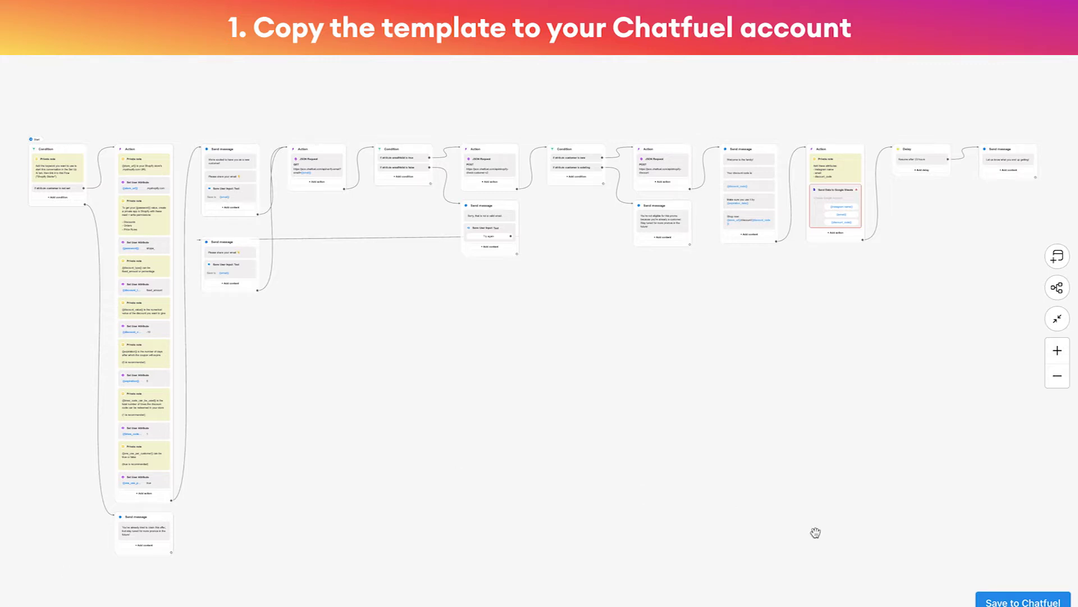
# Save the Shopify Starter template into the chosen bot with Save to Chatfuel and Save Flow
pyautogui.click(1037, 601)
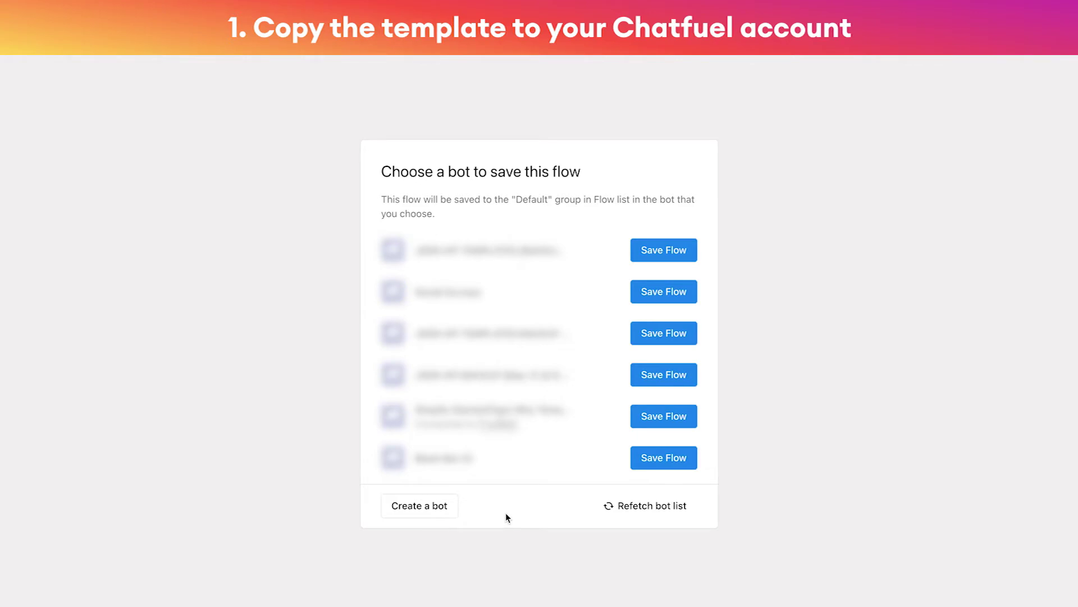
pyautogui.scroll(-5, 507, 517)
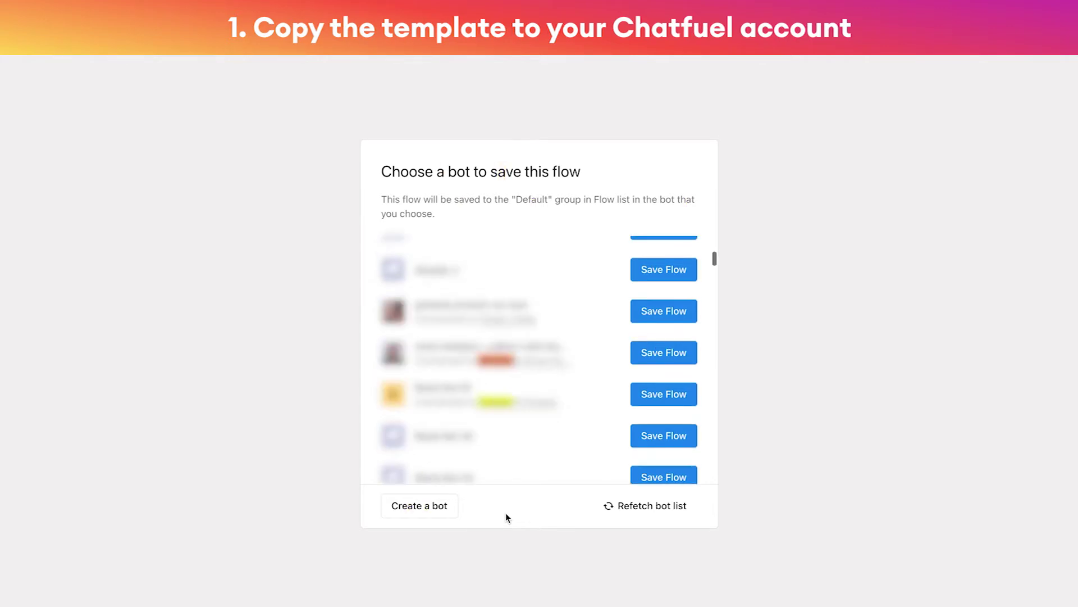
pyautogui.scroll(-3, 505, 513)
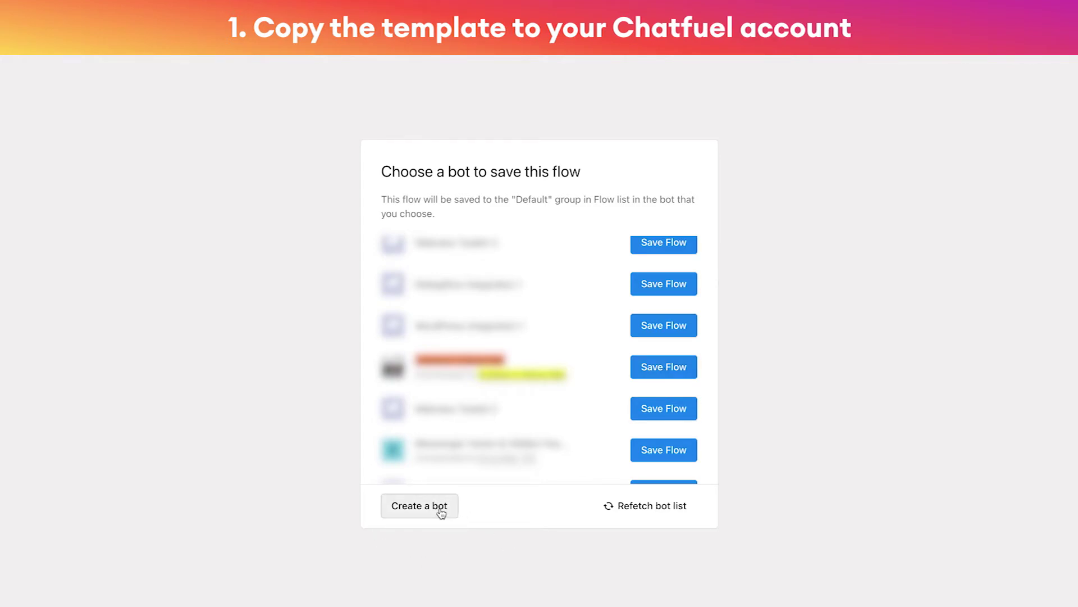
pyautogui.click(672, 368)
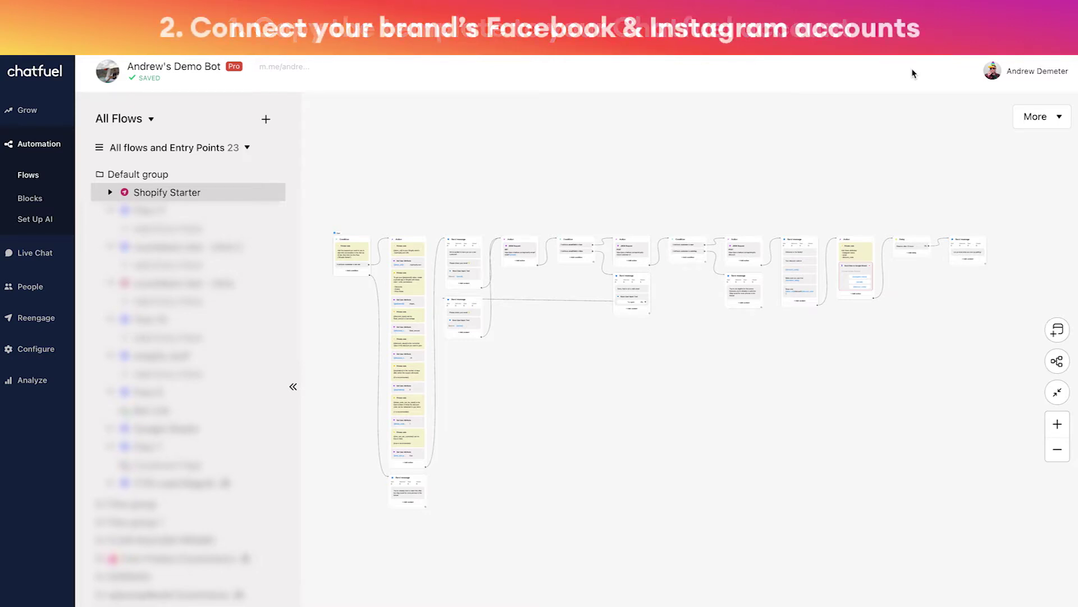
# Open the Grow page from the left sidebar to see the Facebook page and Instagram connection
pyautogui.click(61, 116)
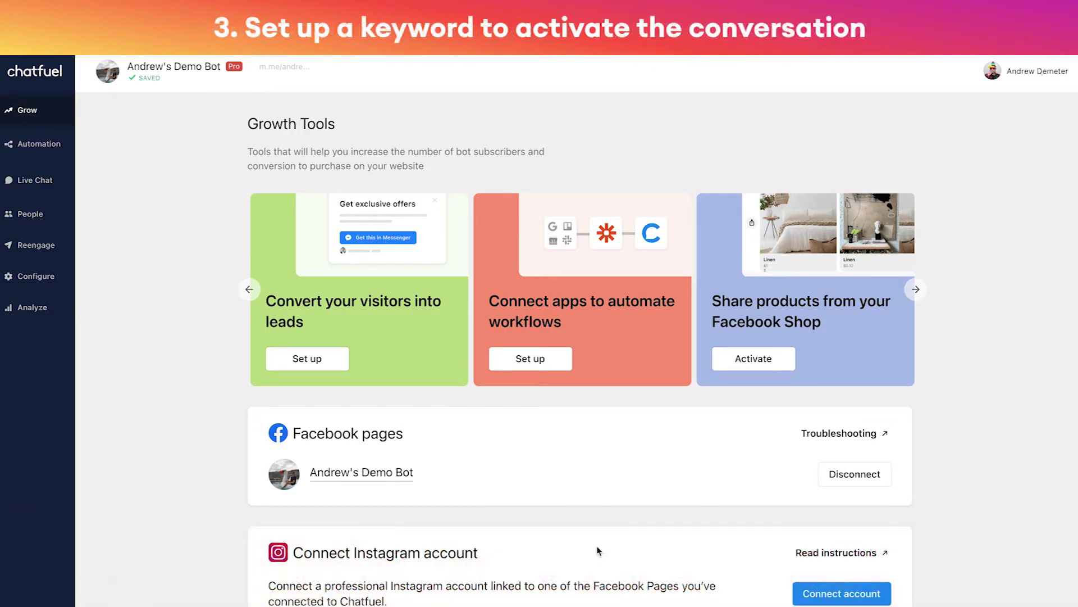
# In Automation > Set Up AI, remove the existing Shopify Starter Instagram reply
pyautogui.click(44, 147)
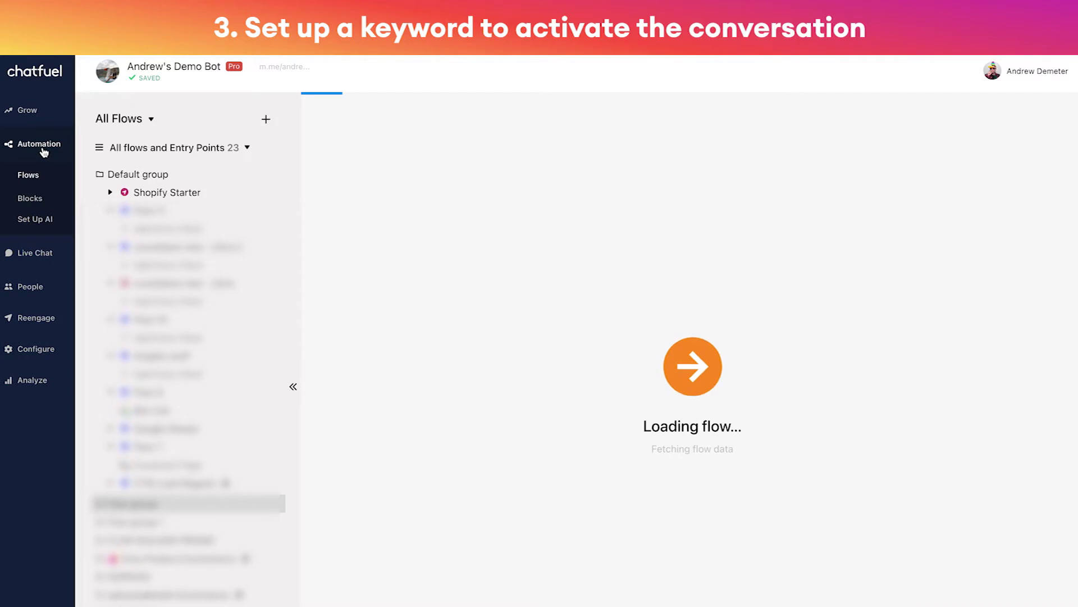
pyautogui.click(36, 220)
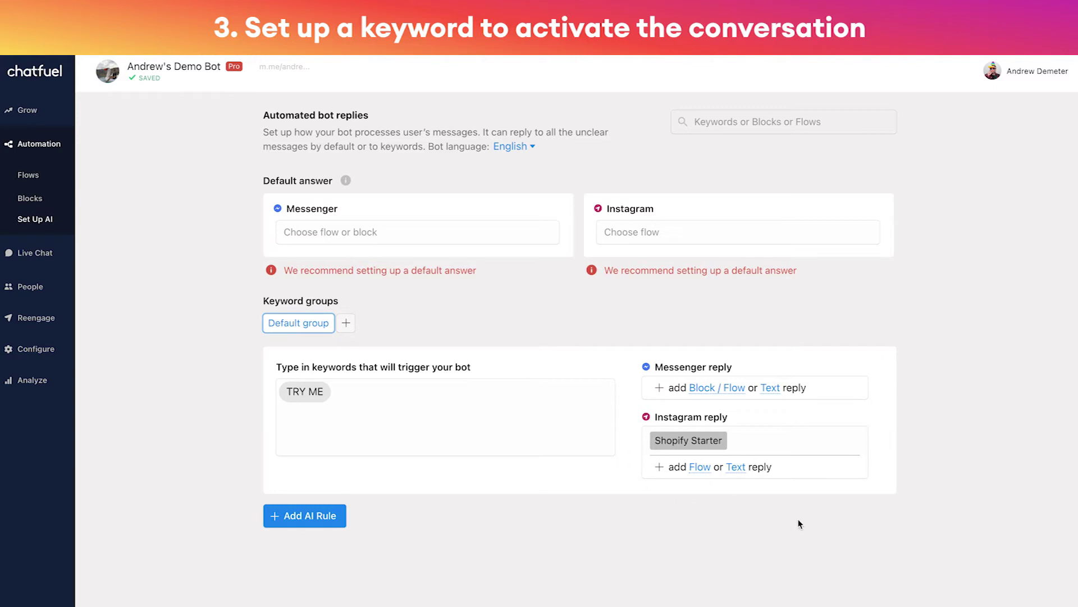
pyautogui.click(881, 442)
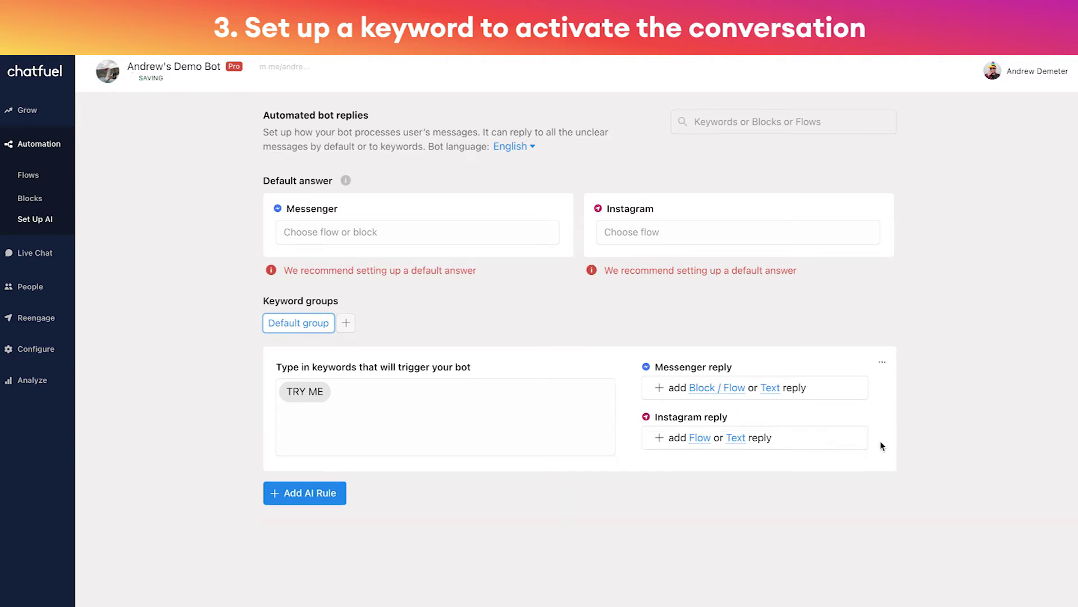
# Re-enter TRY ME as the keyword and choose the Shopify Starter flow as its Instagram reply
pyautogui.click(390, 403)
pyautogui.press('BackSpace')
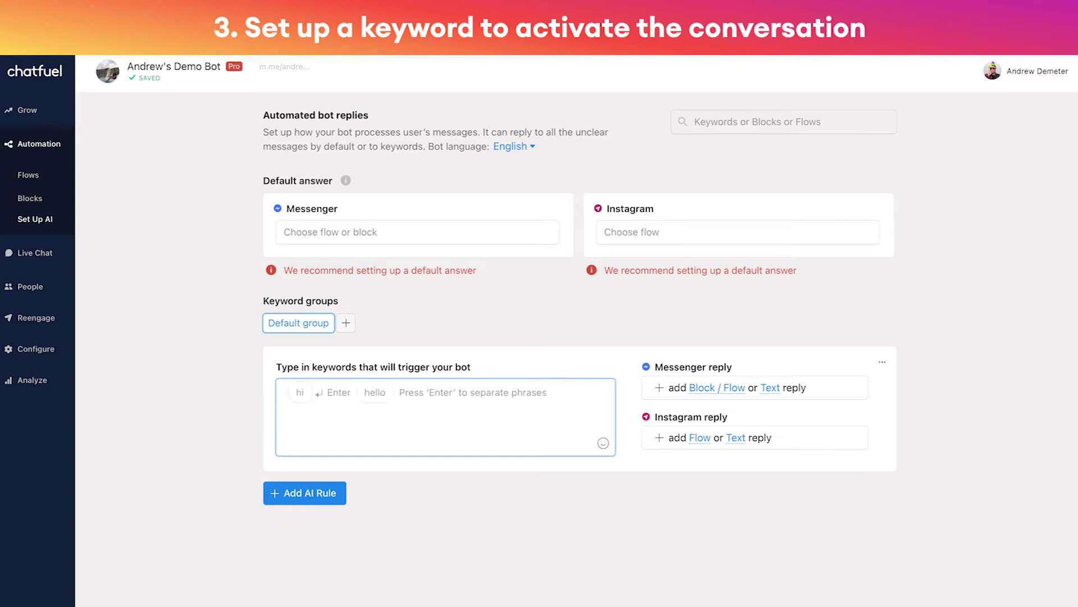
pyautogui.write('TRY ME')
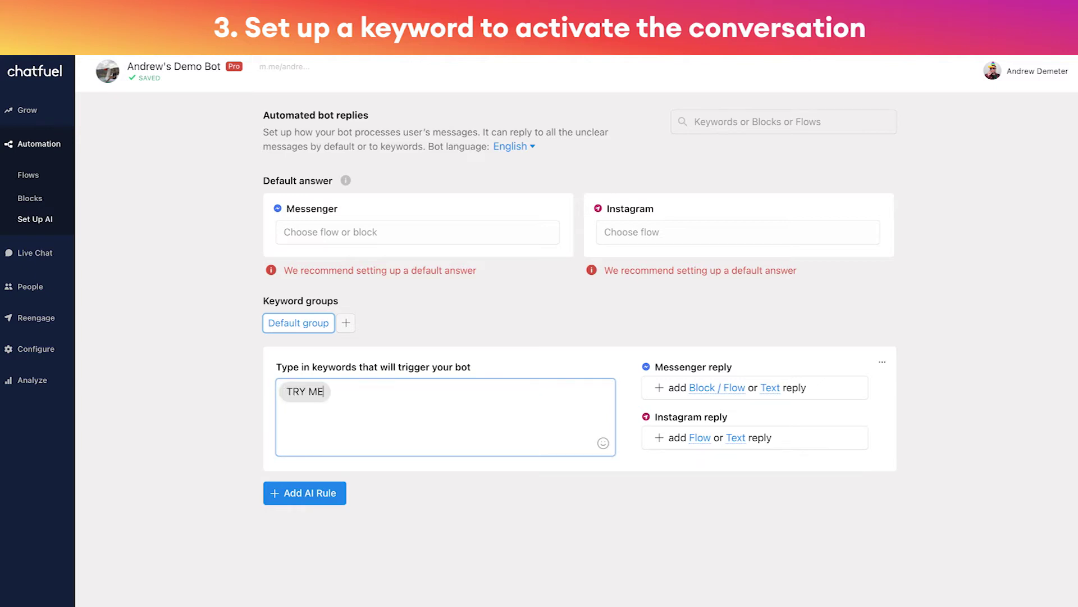
pyautogui.press('Return')
pyautogui.click(700, 439)
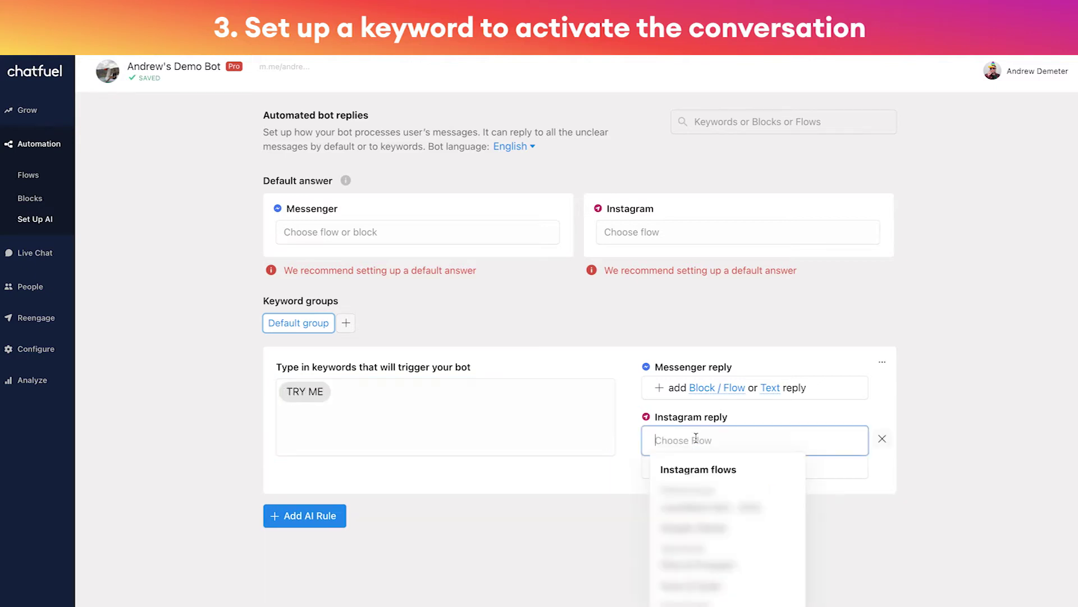
pyautogui.write('shopif')
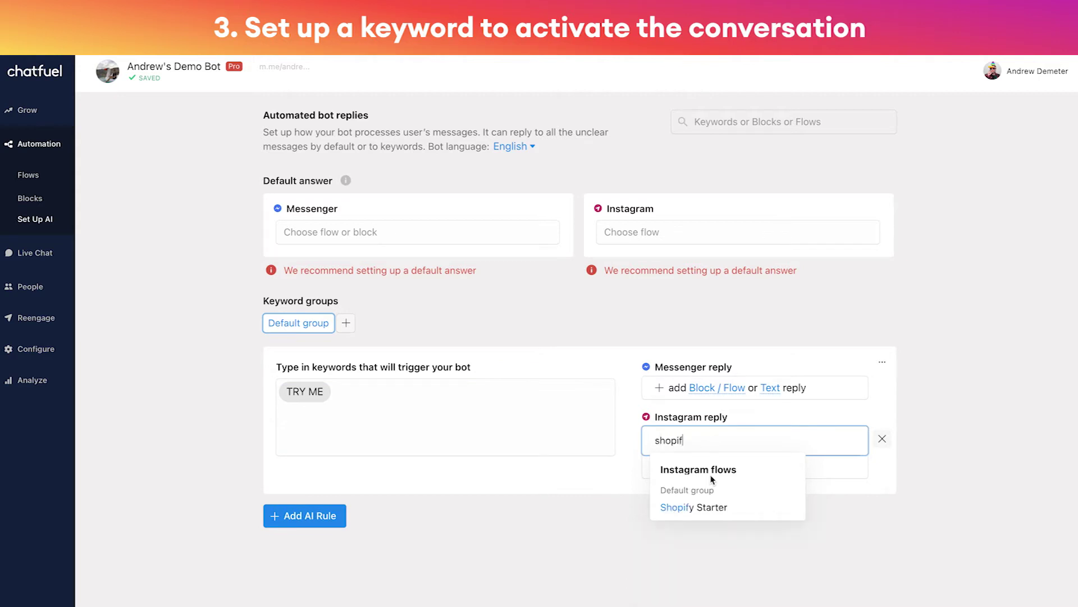
pyautogui.click(738, 508)
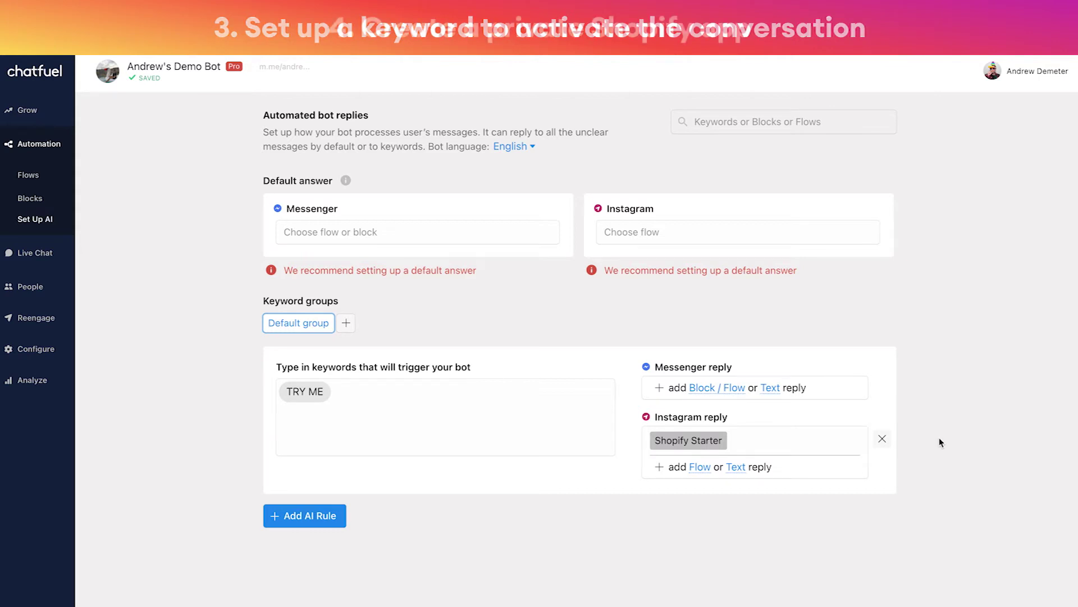
# In the Shopify Starter flow, paste the demo shop's myshopify.com URL as the {{store_url}} value
pyautogui.click(679, 442)
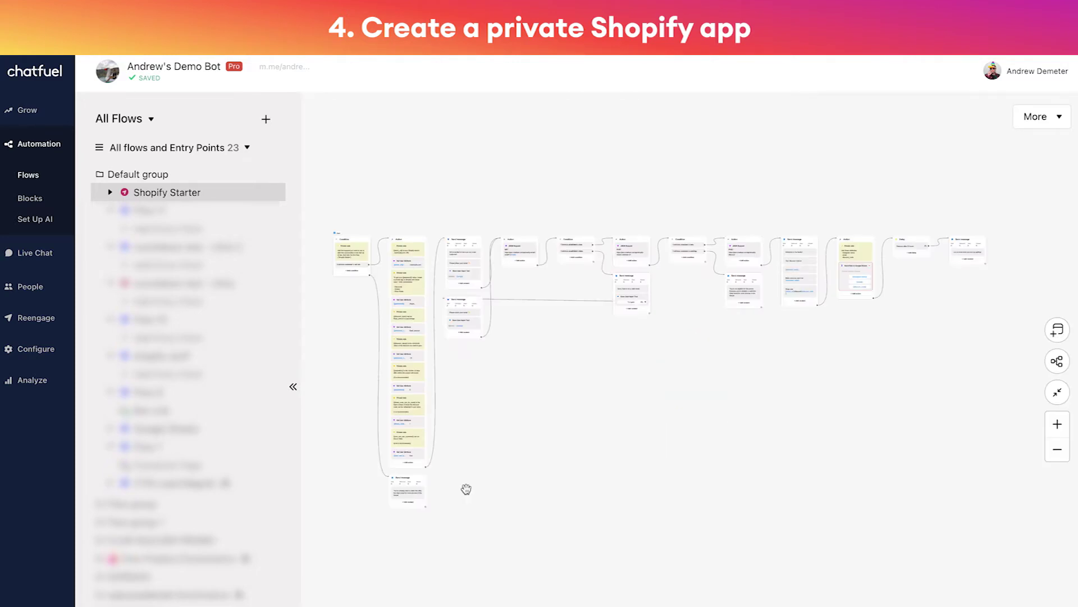
pyautogui.click(295, 387)
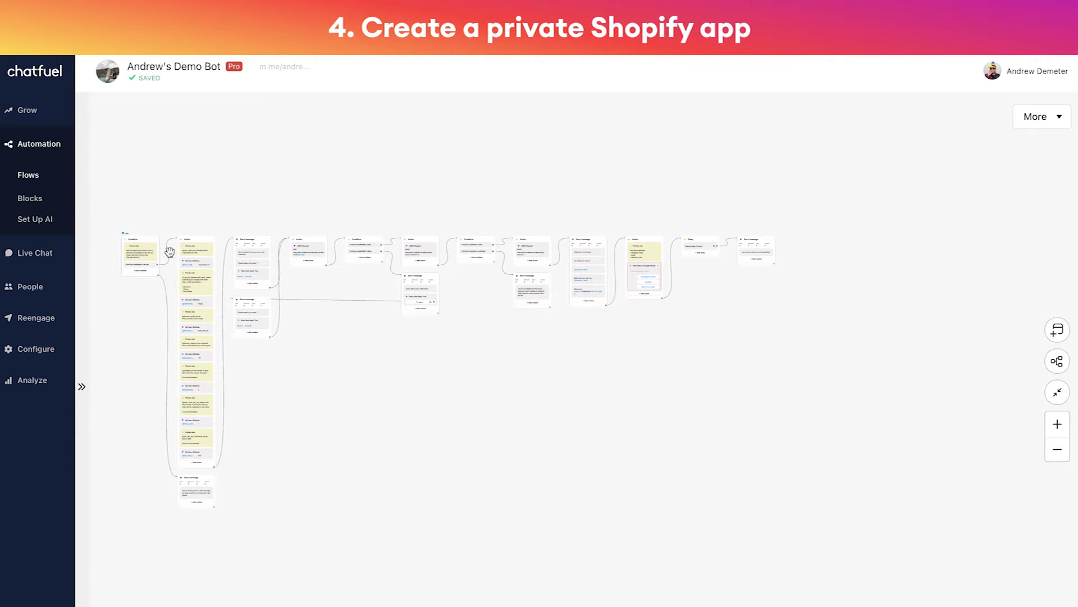
pyautogui.scroll(5, 170, 251)
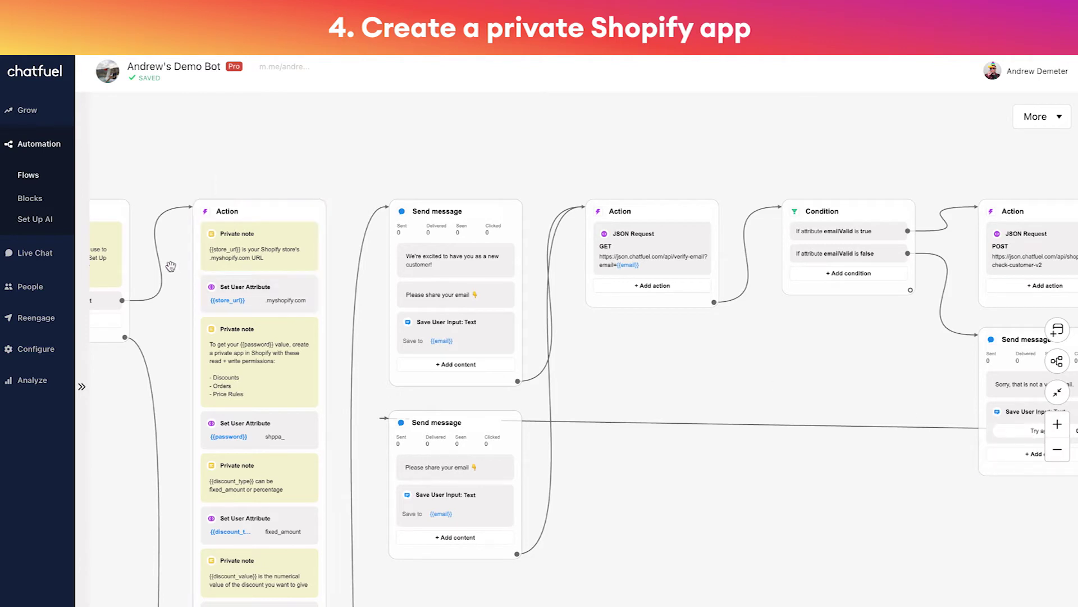
pyautogui.scroll(3, 171, 266)
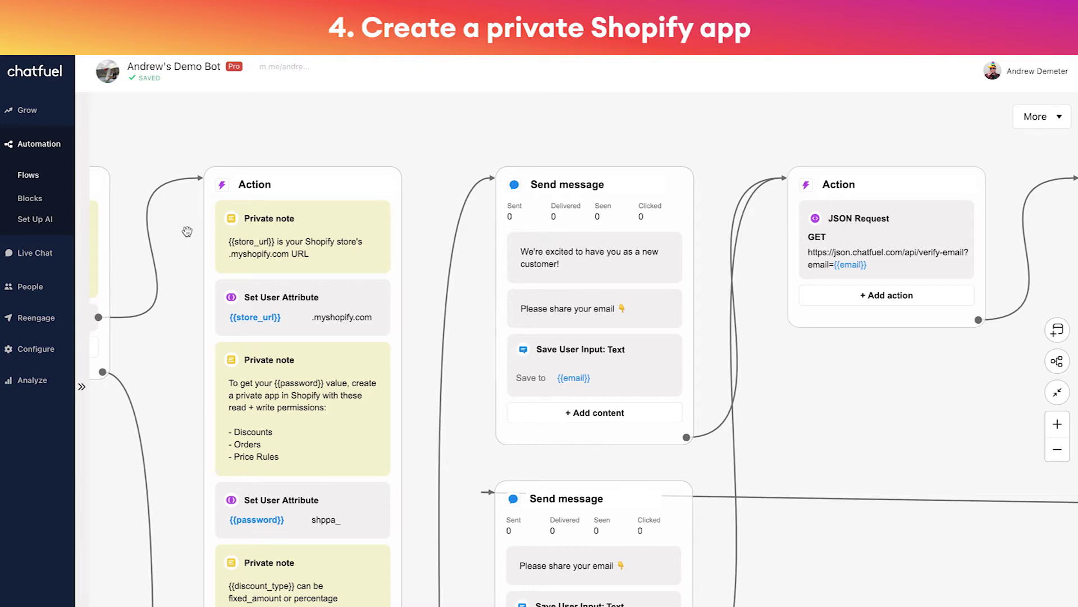
pyautogui.moveTo(236, 319)
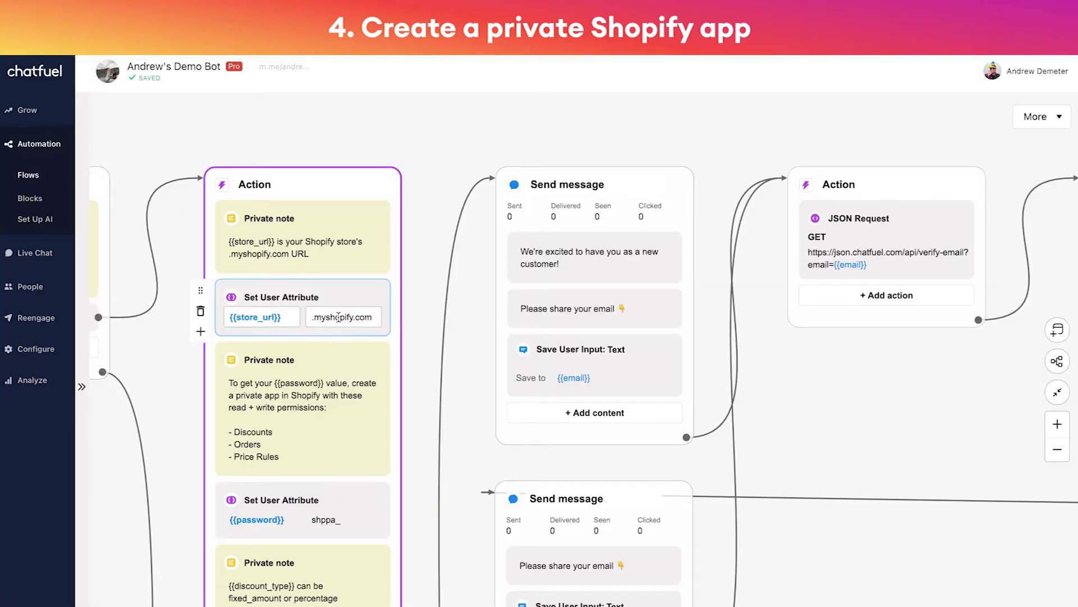
pyautogui.click(338, 317)
pyautogui.hotkey('ctrl', 'v')
pyautogui.click(418, 262)
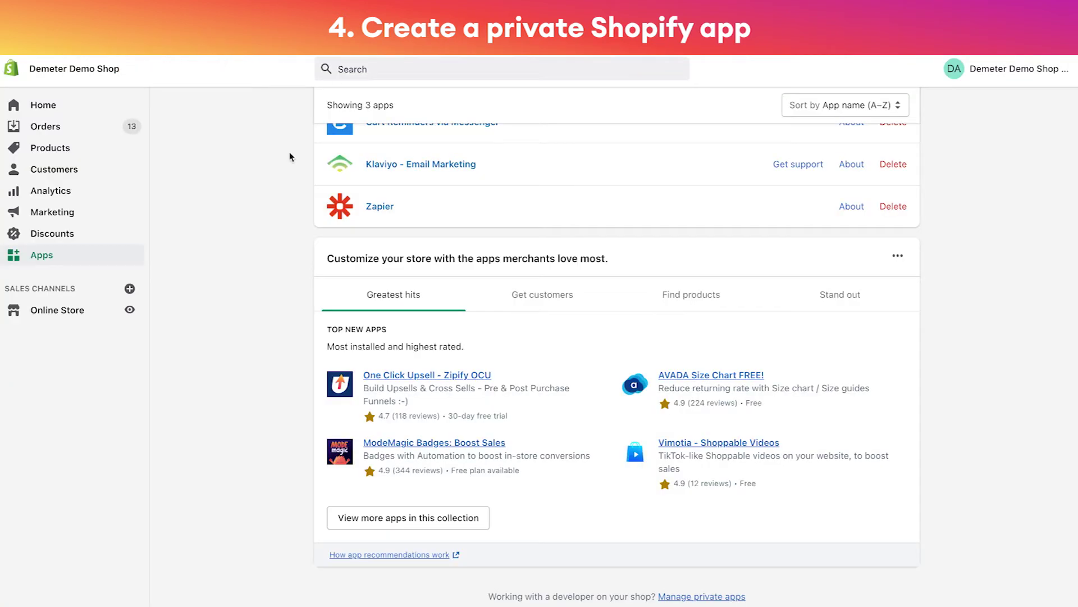
# Start a new private app named Chatfuel and enter the developer e-mail in the emergency contact field
pyautogui.click(715, 598)
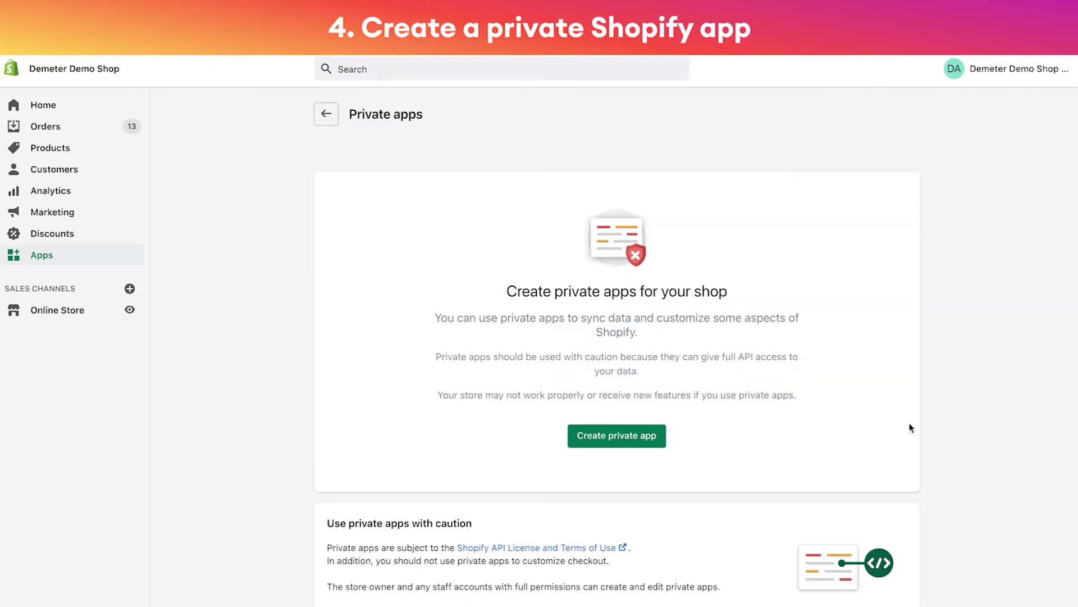
pyautogui.click(608, 434)
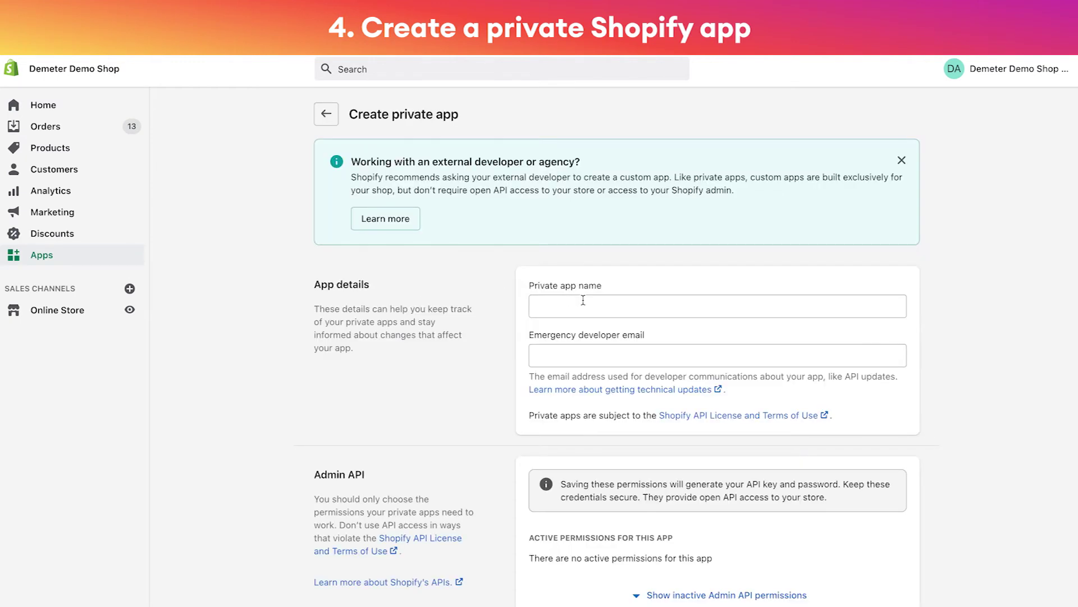
pyautogui.click(583, 300)
pyautogui.write('Chat')
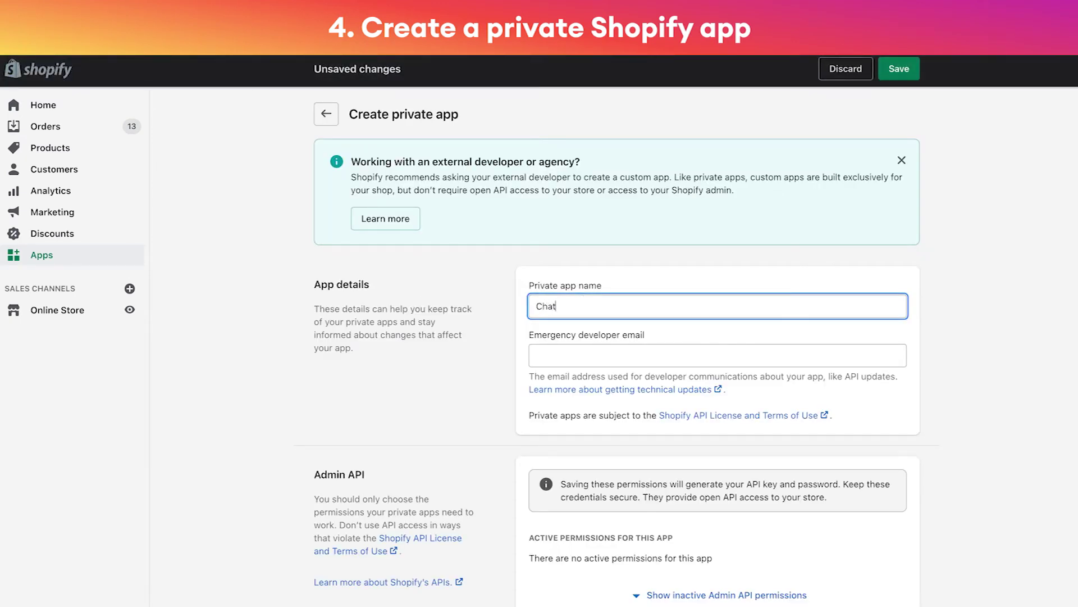
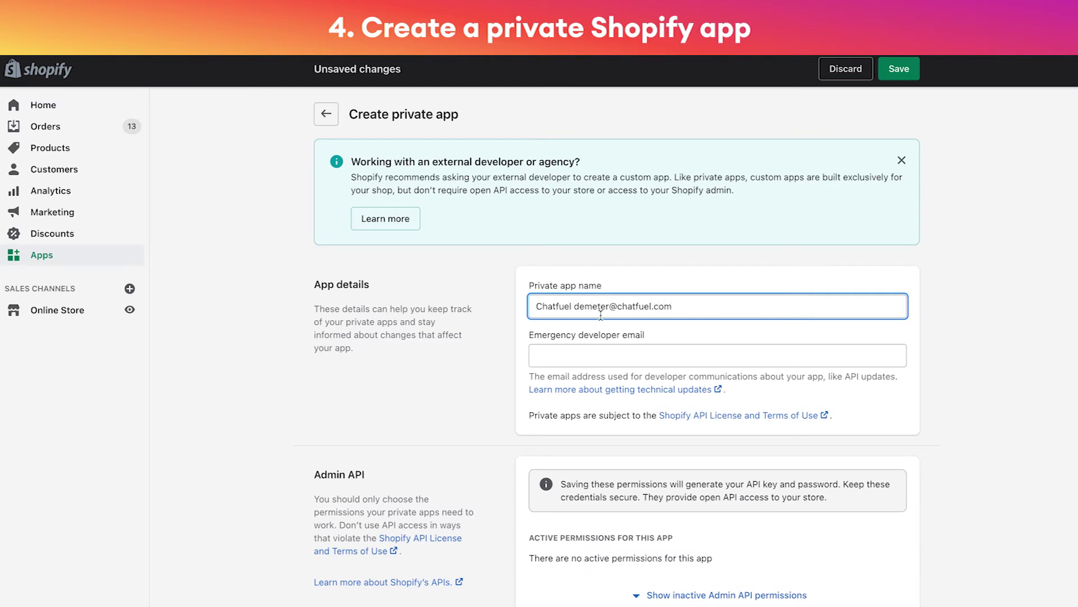
pyautogui.moveTo(574, 306); pyautogui.dragTo(699, 306)
pyautogui.hotkey('ctrl', 'x')
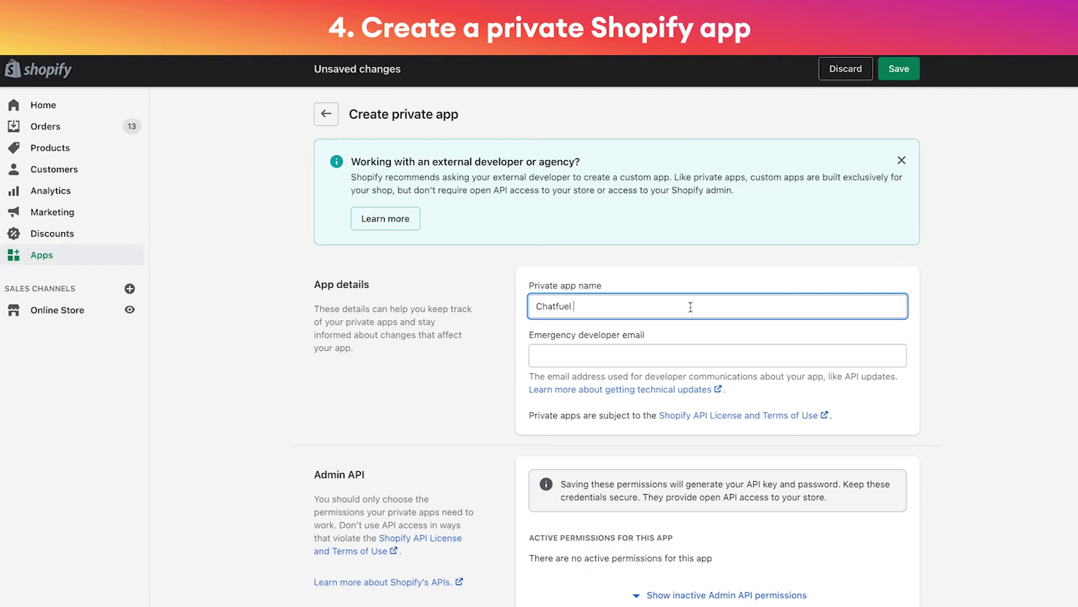
pyautogui.click(568, 351)
pyautogui.hotkey('ctrl', 'v')
pyautogui.click(392, 373)
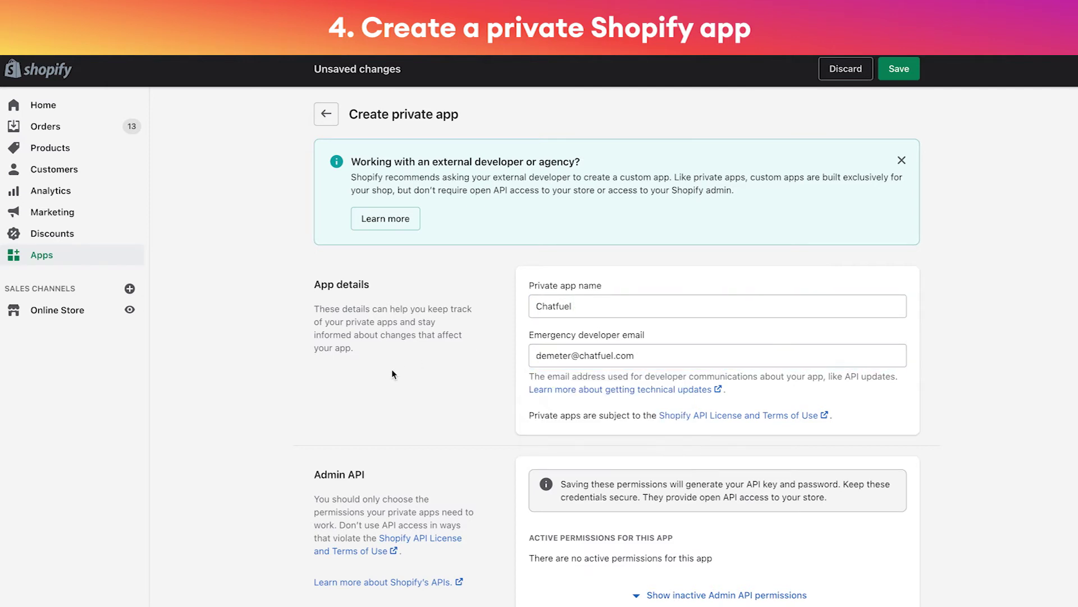
# Give the app Read and write access to Discounts, Orders and Price rules
pyautogui.scroll(-2, 392, 371)
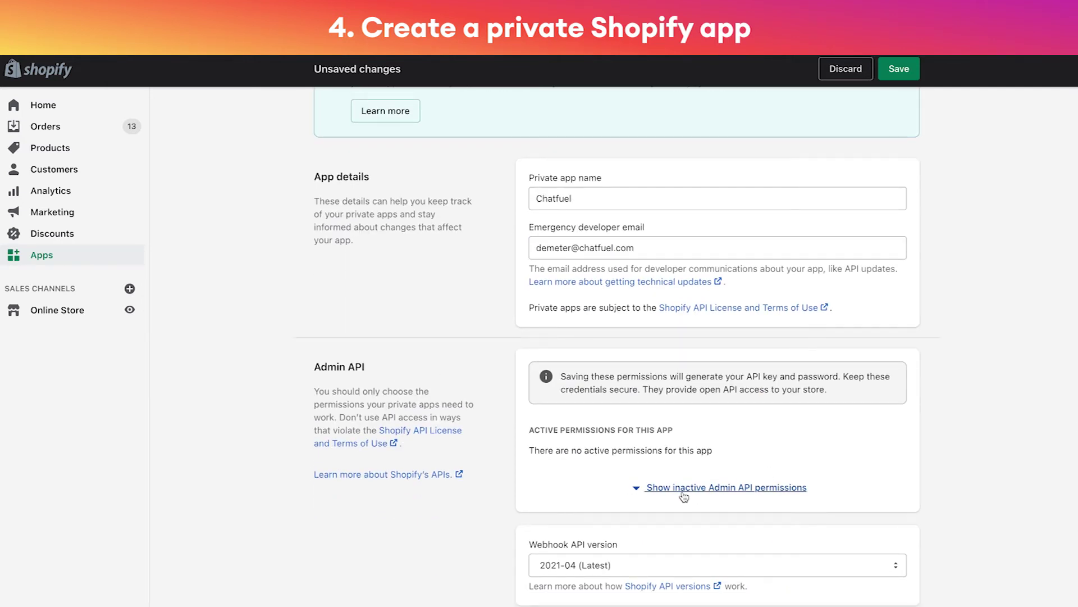
pyautogui.click(716, 493)
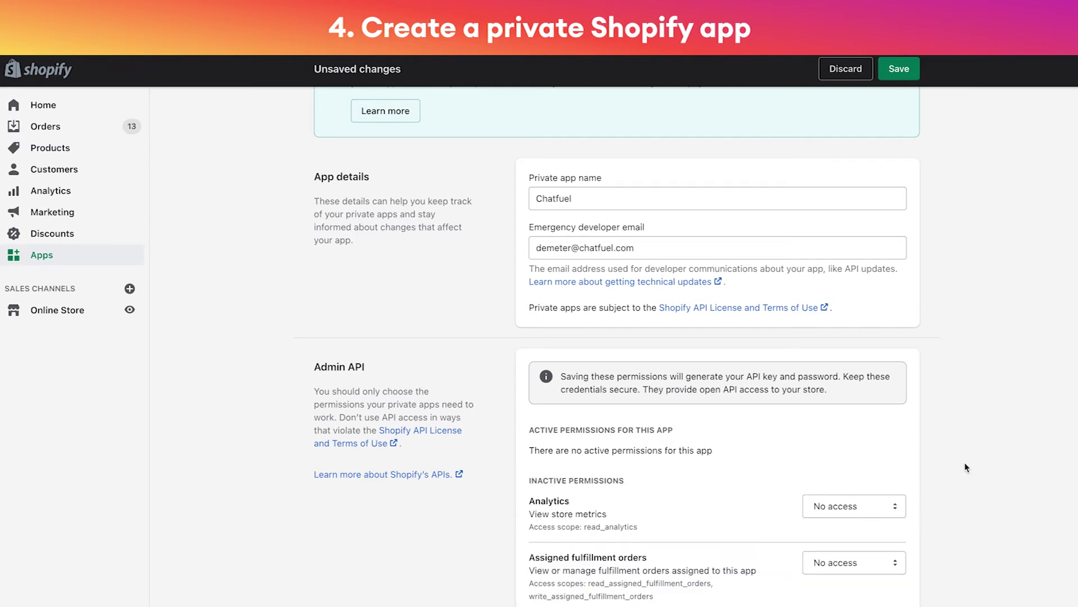
pyautogui.scroll(-5, 965, 468)
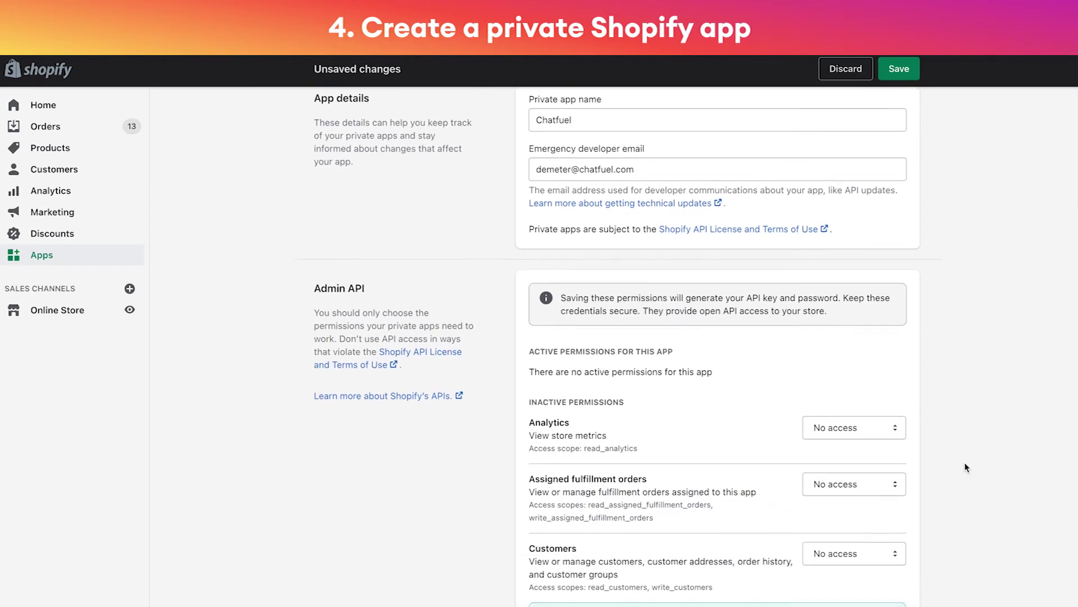
pyautogui.click(861, 457)
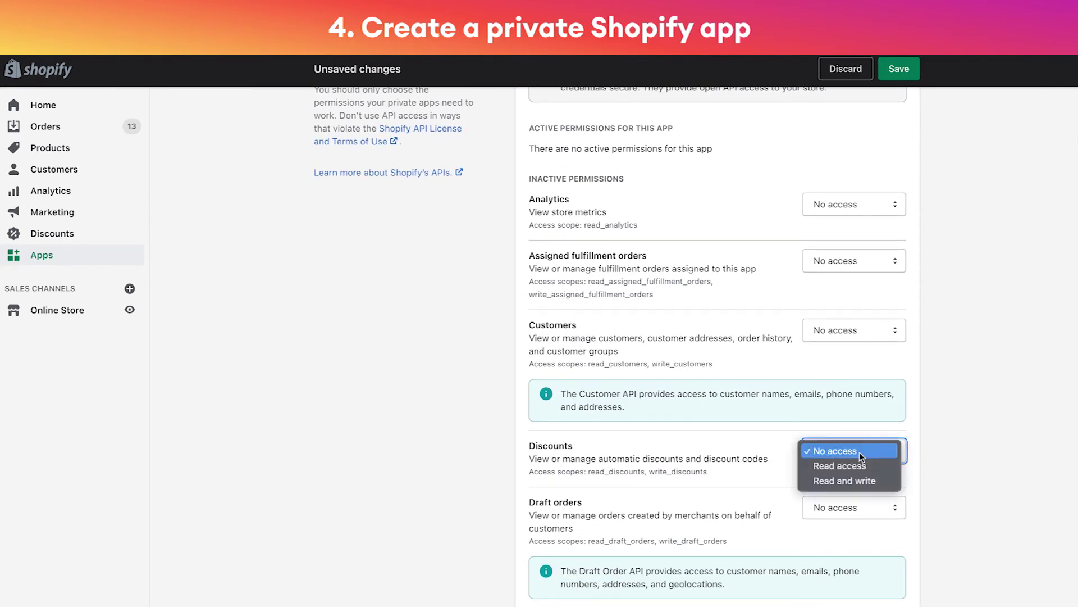
pyautogui.click(852, 480)
pyautogui.scroll(-16, 938, 483)
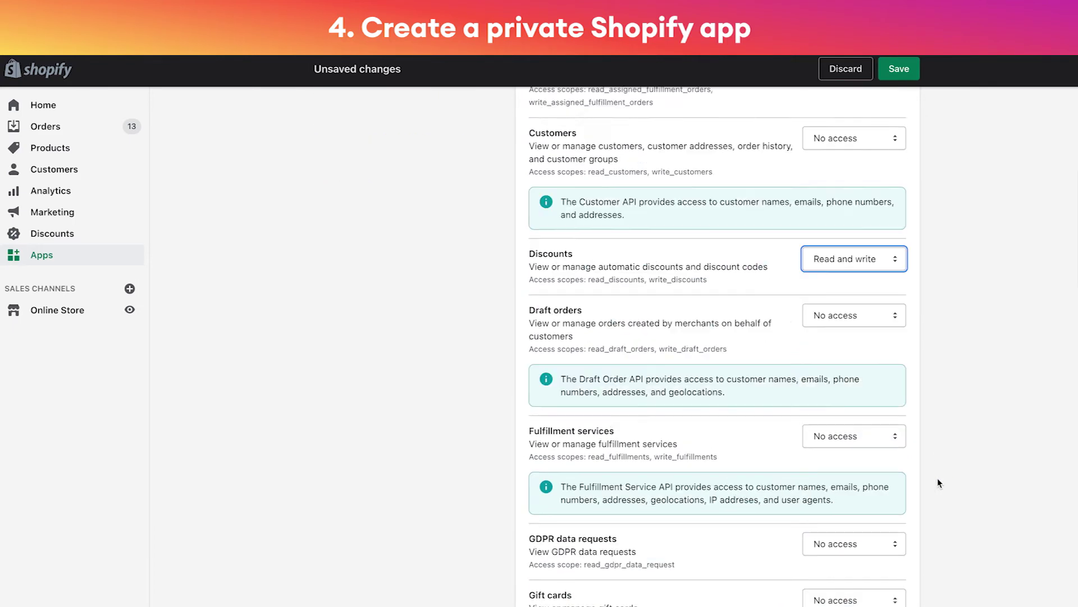
pyautogui.scroll(-4, 938, 483)
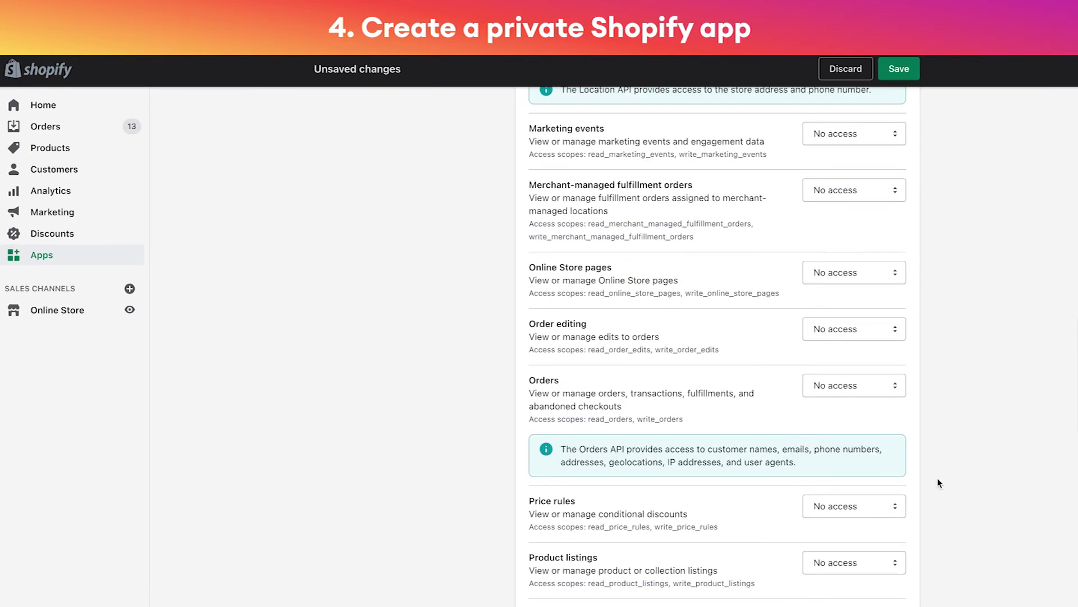
pyautogui.click(883, 389)
pyautogui.click(865, 413)
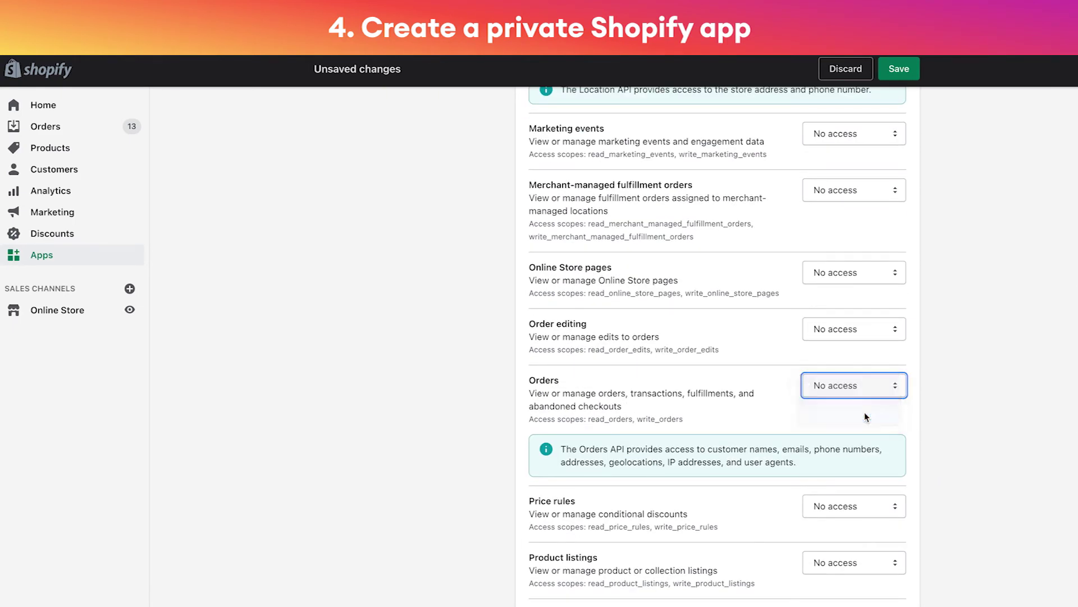
pyautogui.click(865, 506)
pyautogui.click(857, 537)
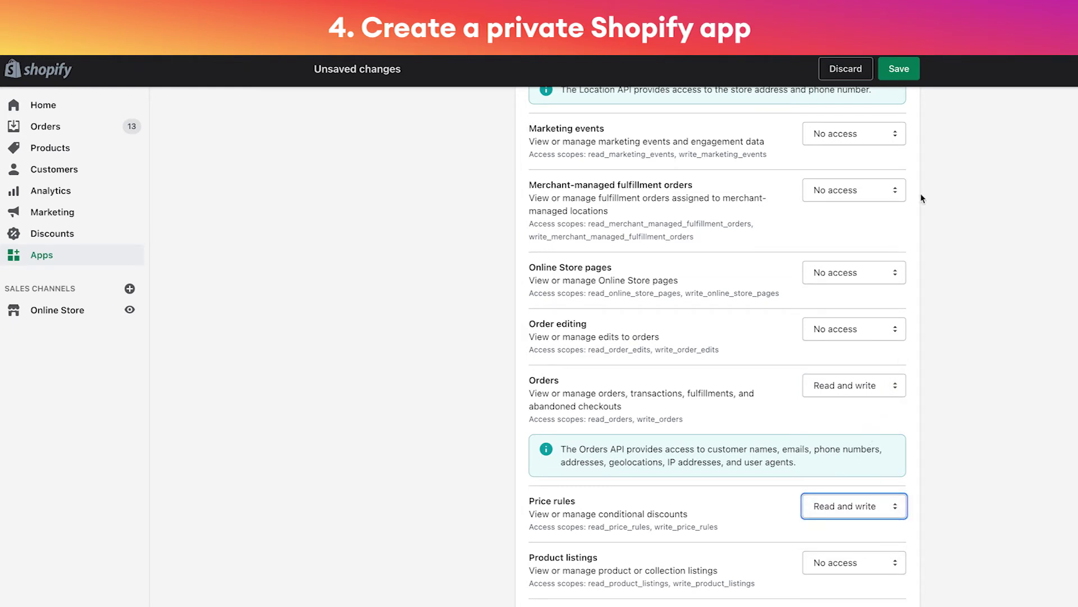
# Save and create the Chatfuel private app, then copy its admin API password
pyautogui.click(905, 80)
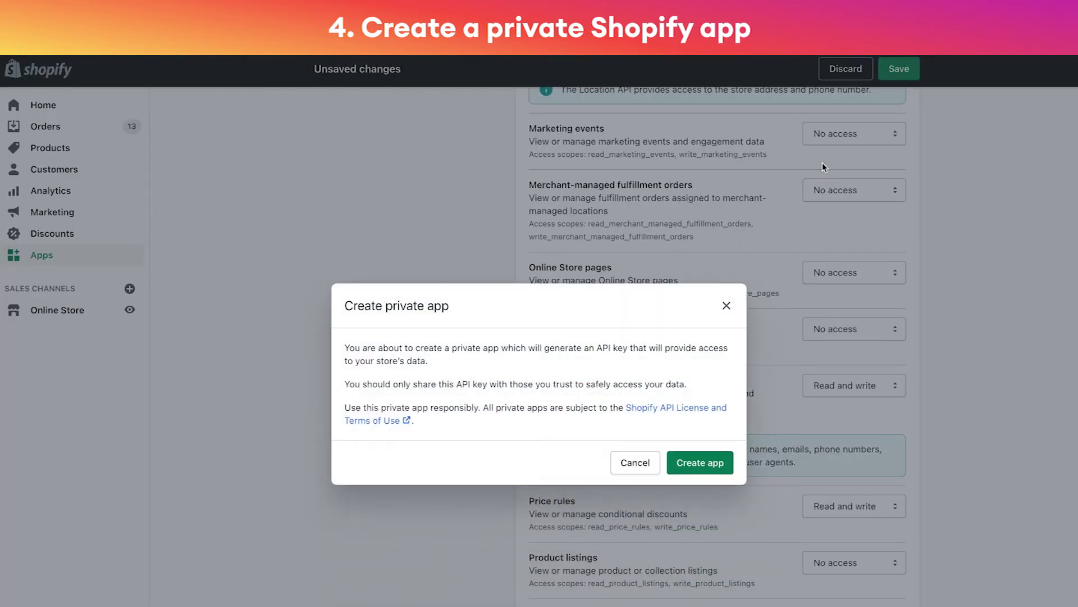
pyautogui.click(679, 469)
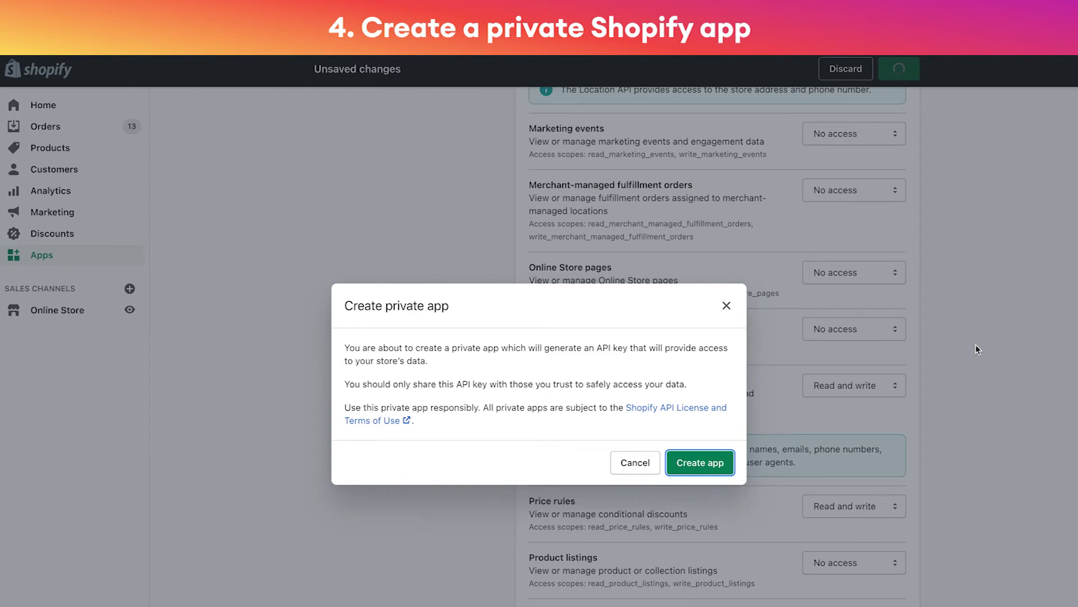
pyautogui.press('Return')
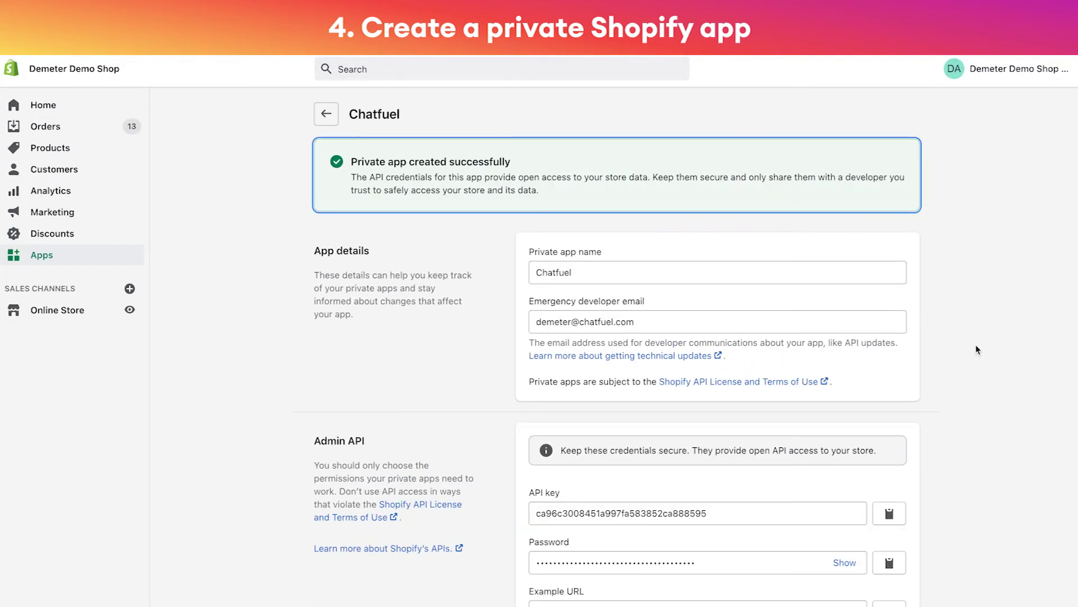
pyautogui.scroll(-2, 976, 345)
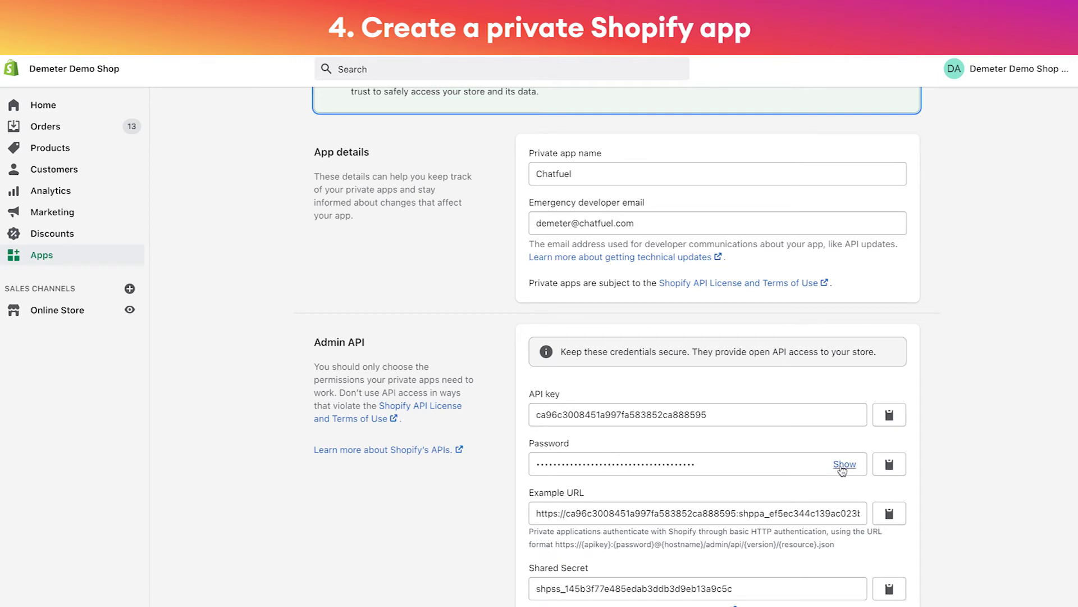
pyautogui.click(891, 466)
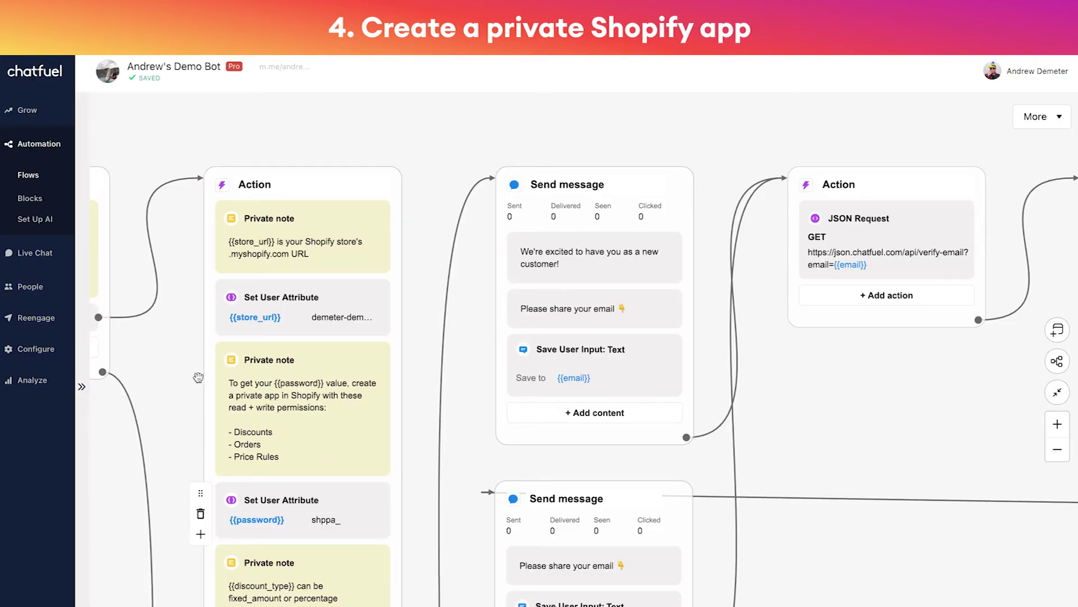
# Replace the shppa_ placeholder in {{password}} with the copied Shopify private-app password
pyautogui.scroll(-2, 198, 377)
pyautogui.click(361, 437)
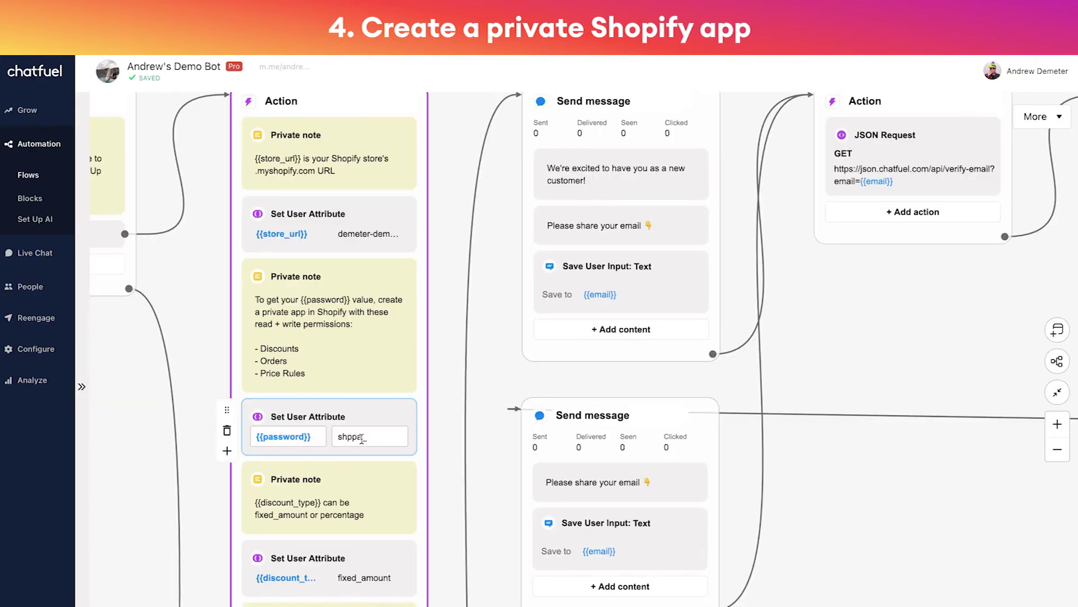
pyautogui.doubleClick(361, 437)
pyautogui.hotkey('ctrl', 'v')
pyautogui.click(211, 353)
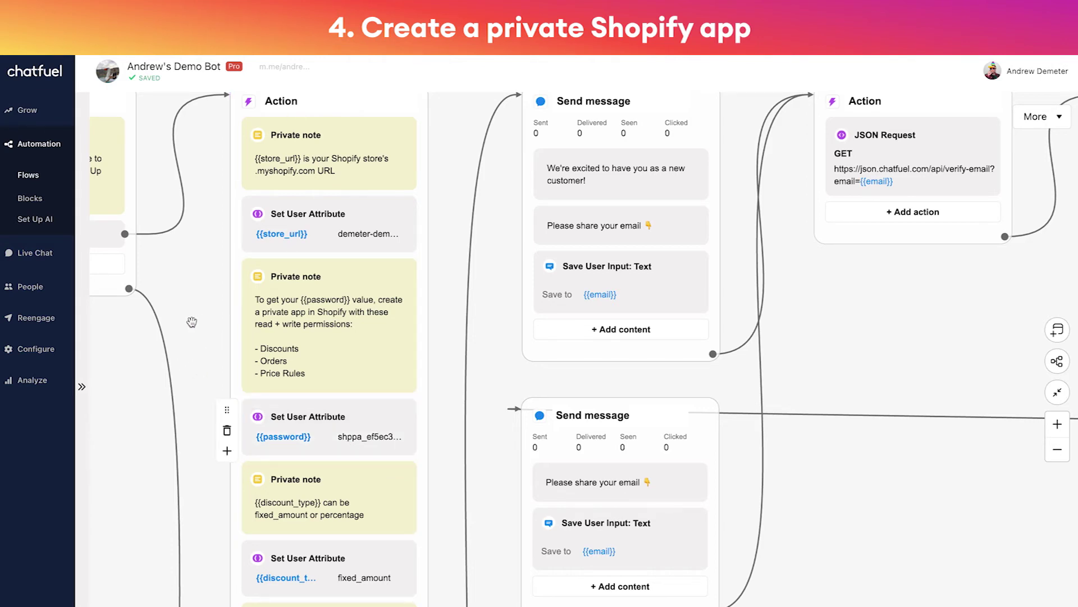
pyautogui.scroll(-5, 143, 480)
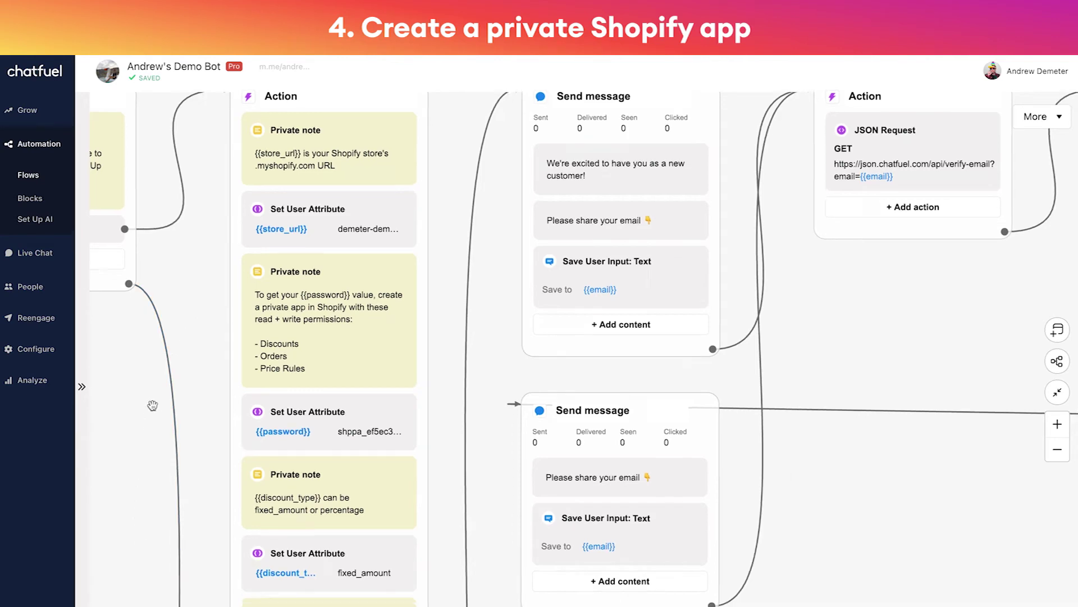
pyautogui.moveTo(153, 475); pyautogui.dragTo(201, 313)
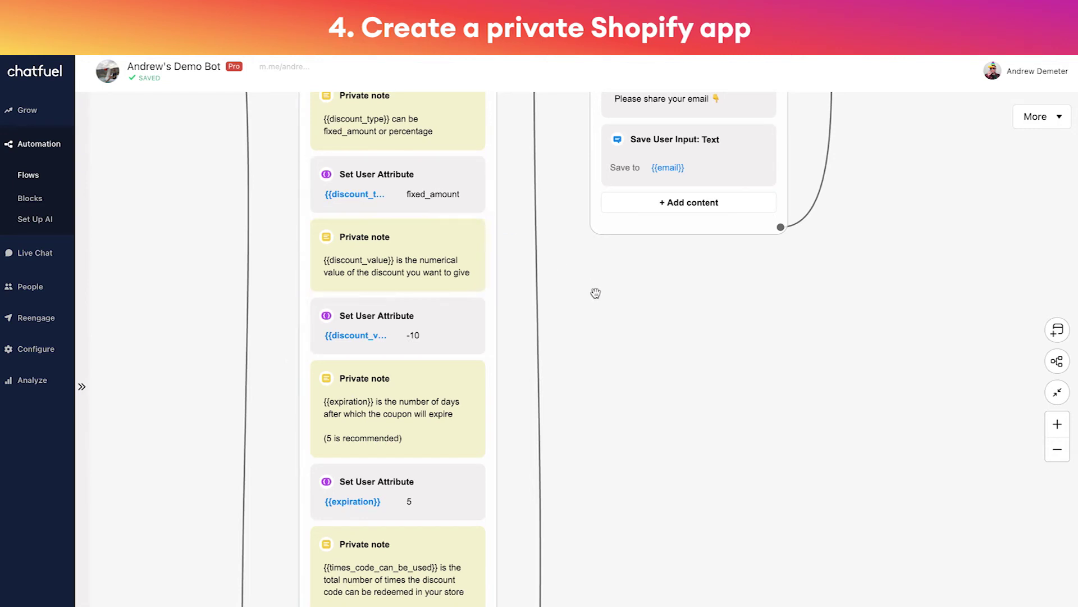
# Change {{discount_type}} from fixed_amount to percentage and {{discount_value}} from -10 to -15
pyautogui.click(432, 195)
pyautogui.doubleClick(431, 195)
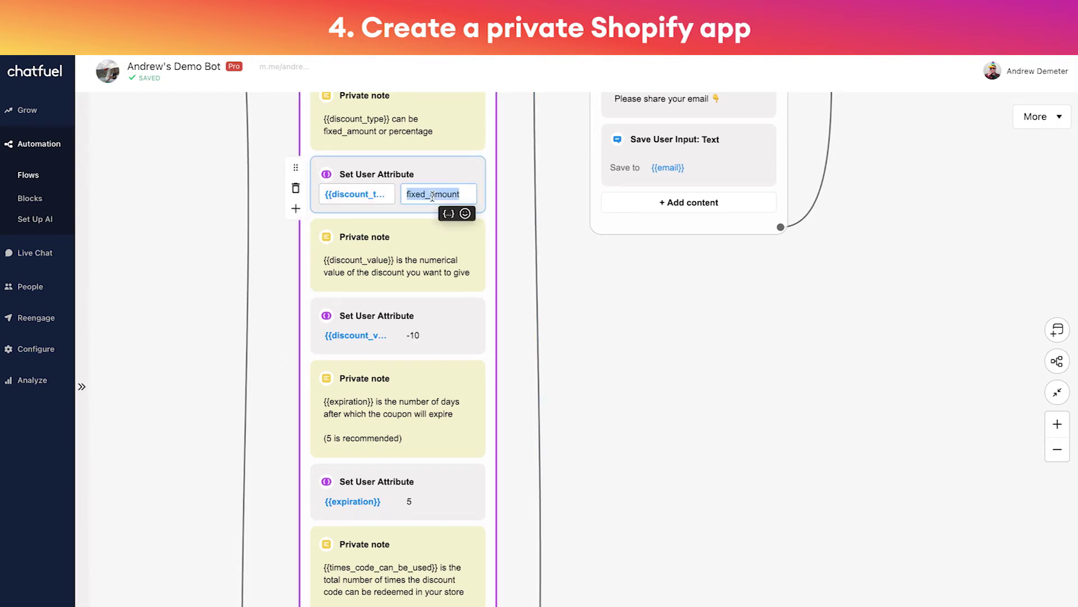
pyautogui.write('percentage')
pyautogui.click(584, 318)
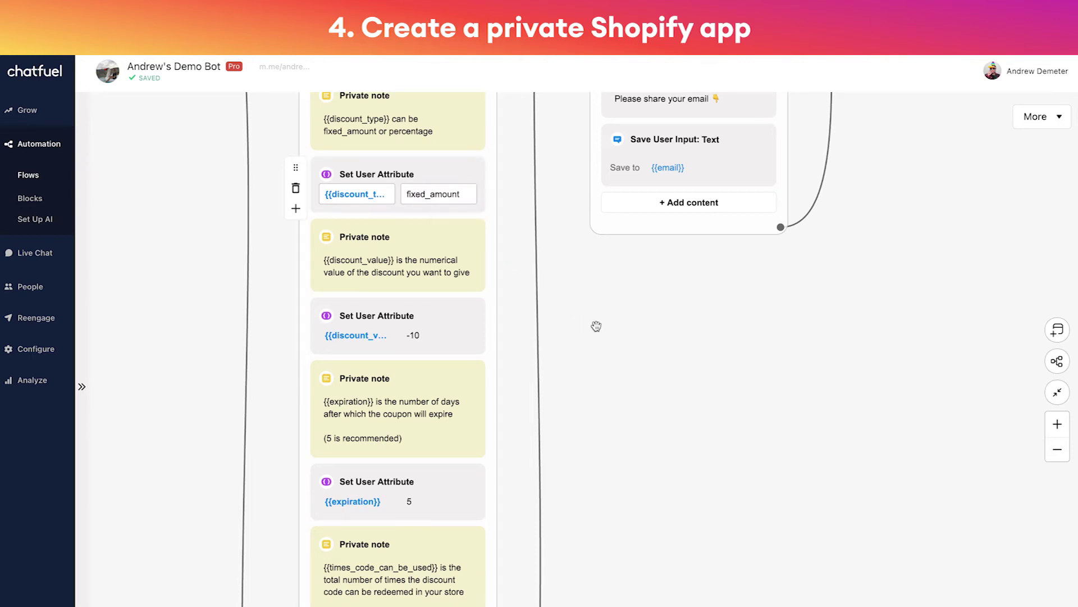
pyautogui.click(433, 336)
pyautogui.press('BackSpace')
pyautogui.write('5')
pyautogui.click(645, 371)
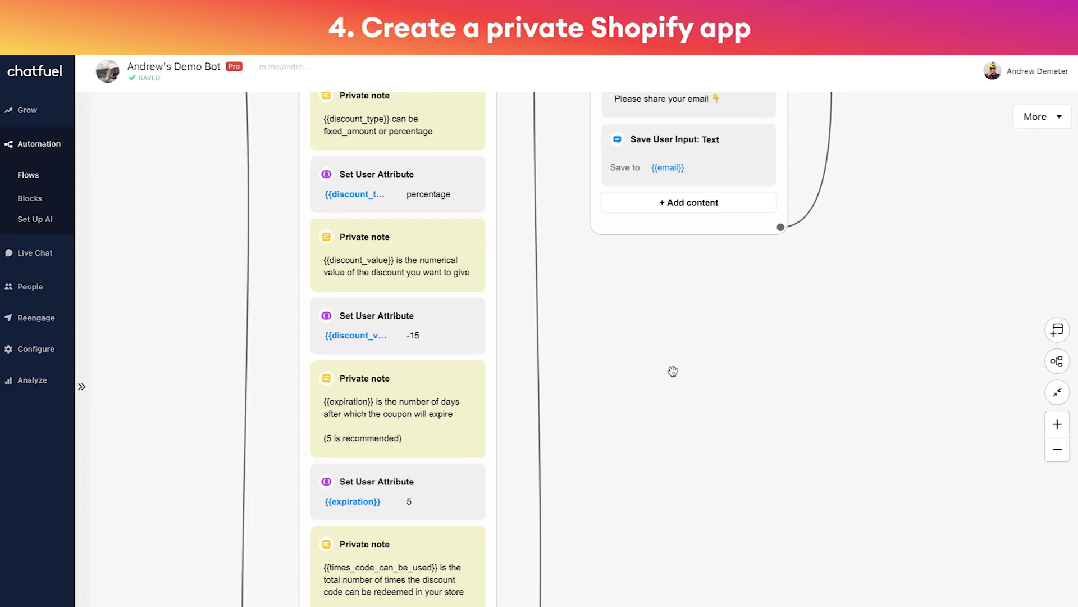
pyautogui.click(466, 207)
pyautogui.scroll(-3, 597, 466)
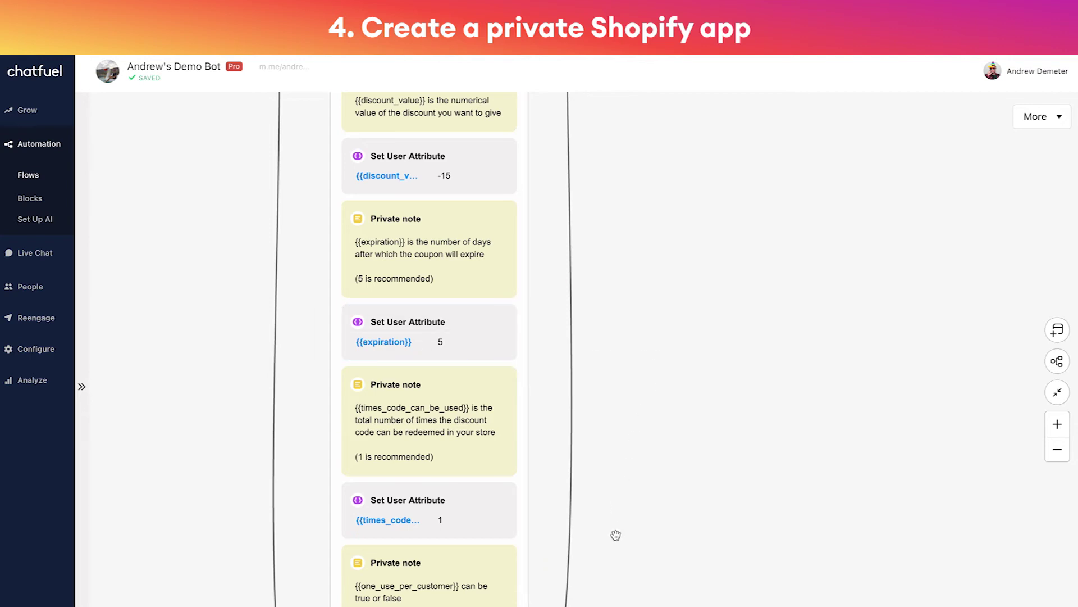
pyautogui.scroll(-3, 622, 409)
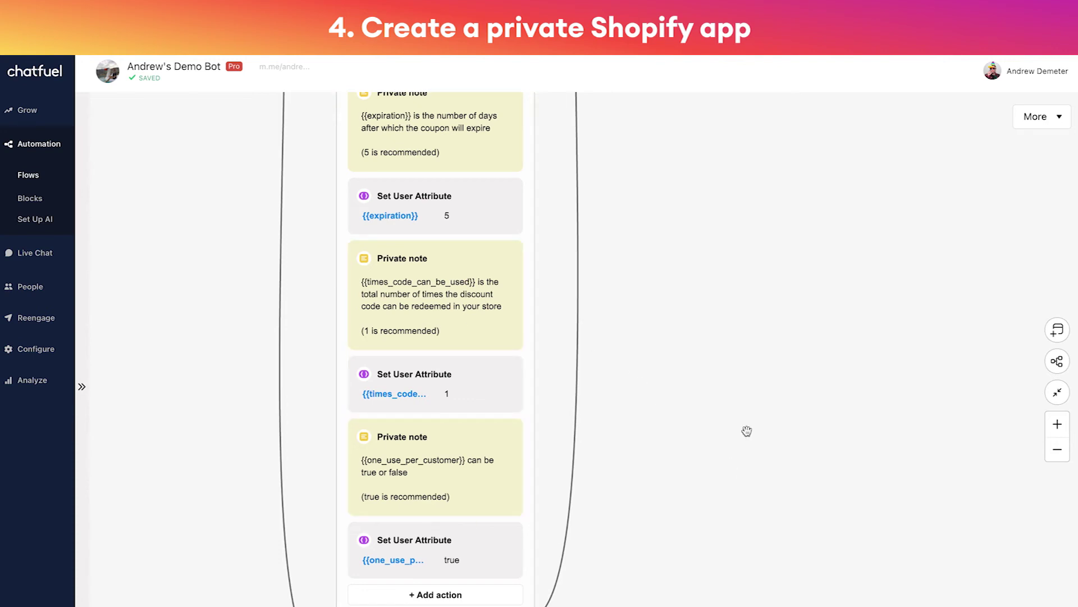
pyautogui.scroll(-5, 747, 431)
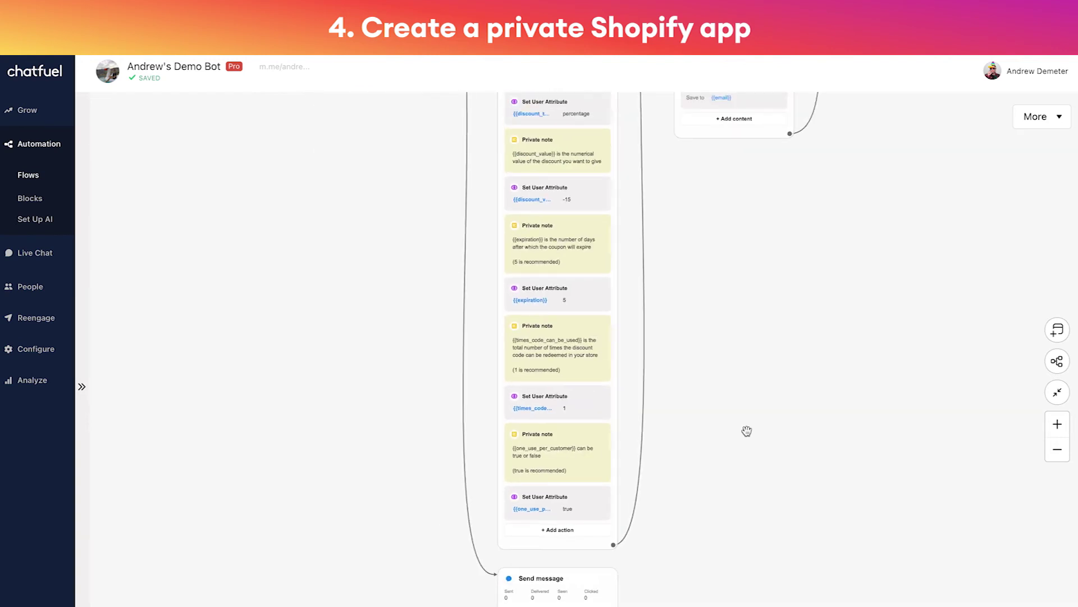
pyautogui.scroll(-3, 758, 405)
# Pan right across the flow and zoom in on the Action block's Send Data to Google Sheets step
pyautogui.moveTo(807, 328); pyautogui.dragTo(706, 458)
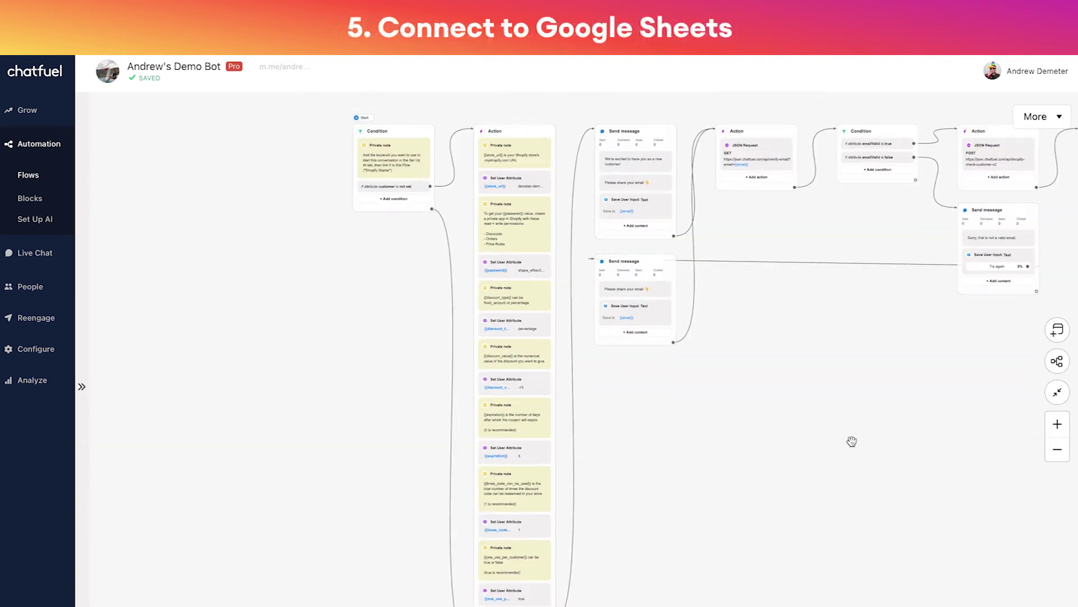
pyautogui.moveTo(905, 441); pyautogui.dragTo(633, 448)
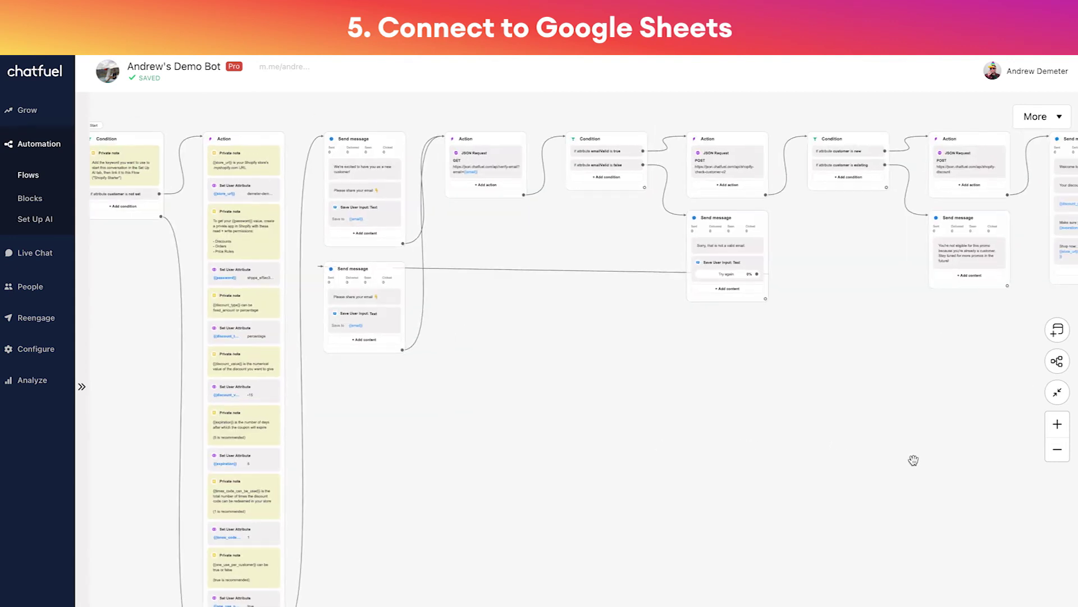
pyautogui.moveTo(915, 457); pyautogui.dragTo(613, 486)
pyautogui.moveTo(871, 443); pyautogui.dragTo(725, 397)
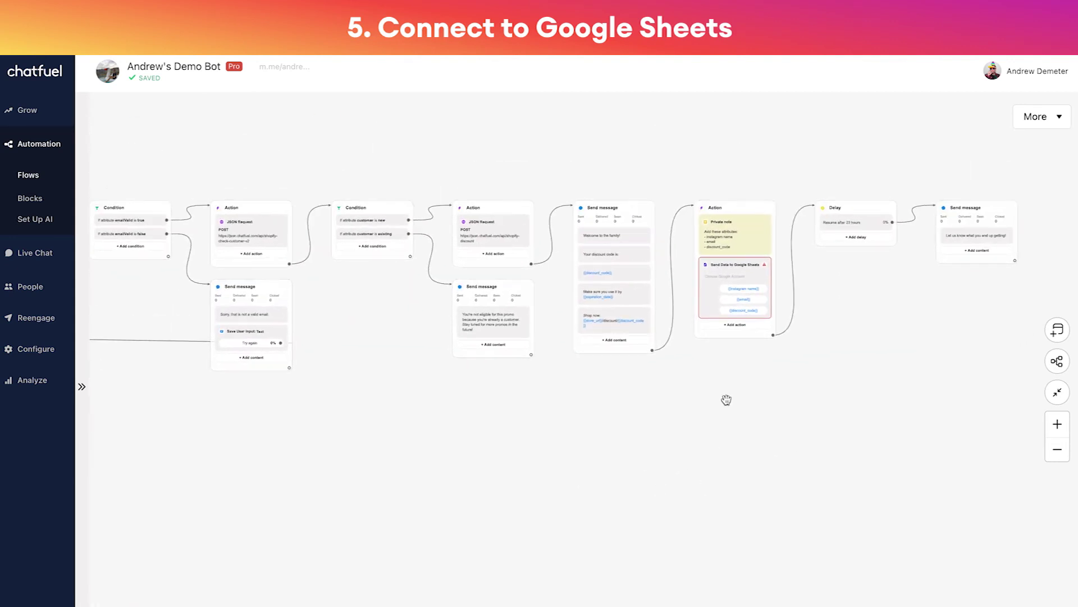
pyautogui.click(777, 239)
pyautogui.scroll(5, 778, 238)
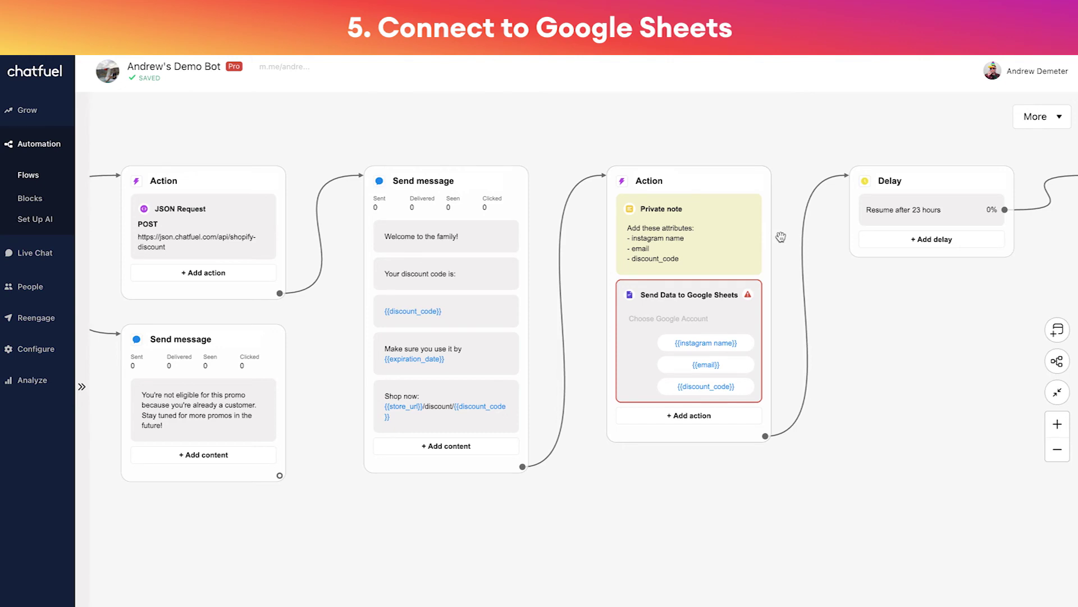
pyautogui.scroll(2, 781, 237)
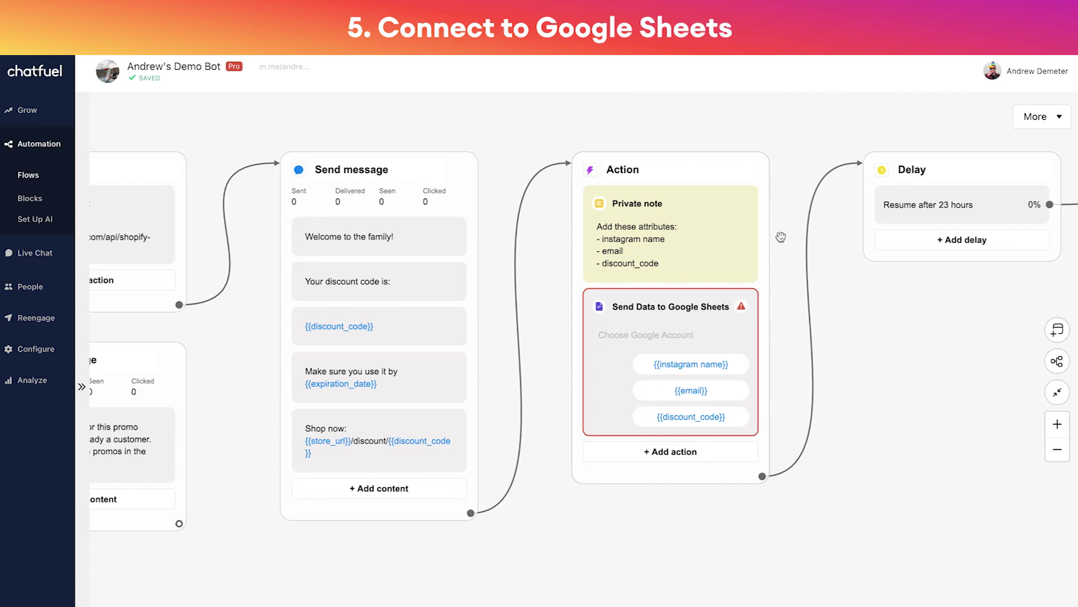
# Connect the Google Sheets export to the work Google account and a new spreadsheet
pyautogui.click(646, 334)
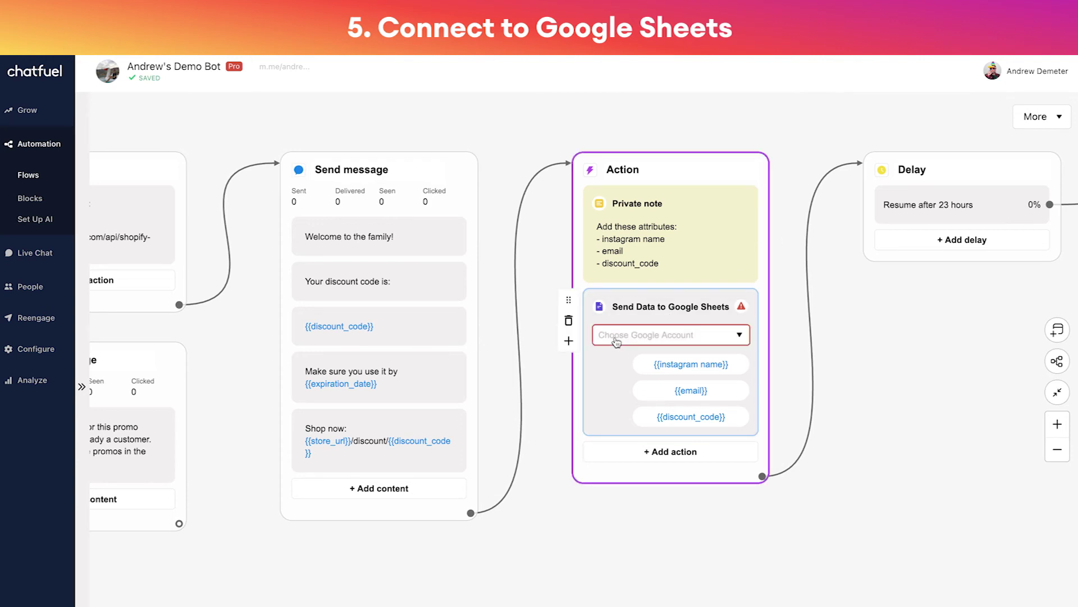
pyautogui.click(659, 343)
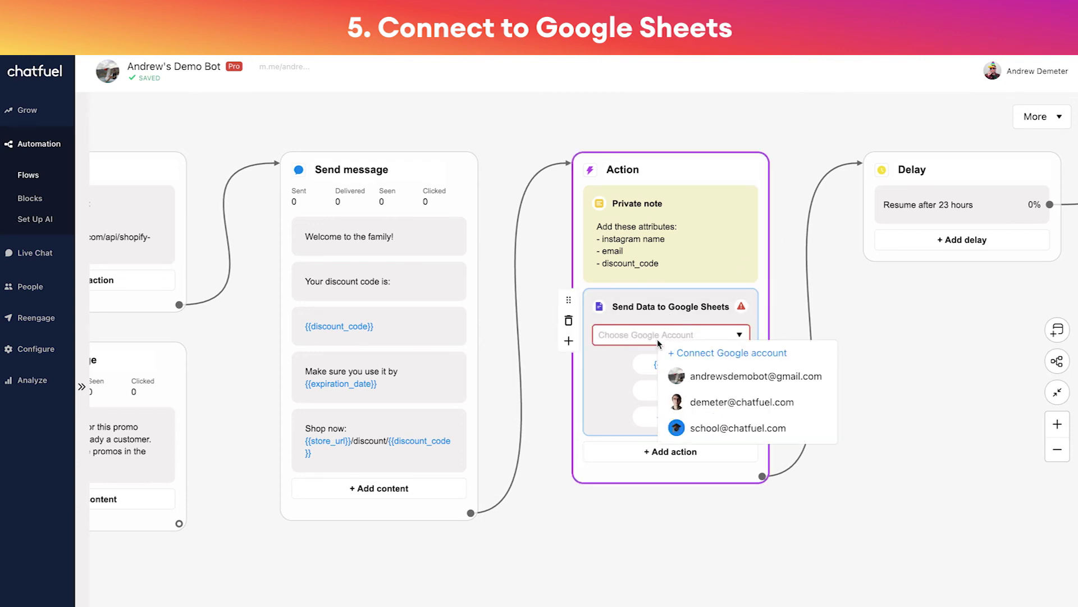
pyautogui.click(793, 400)
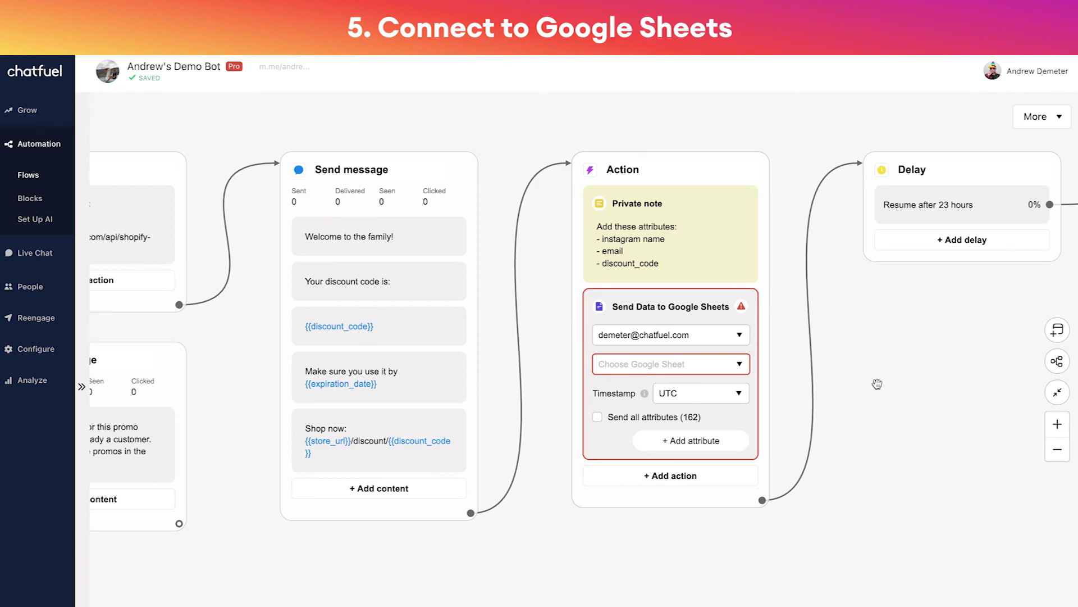
pyautogui.click(676, 369)
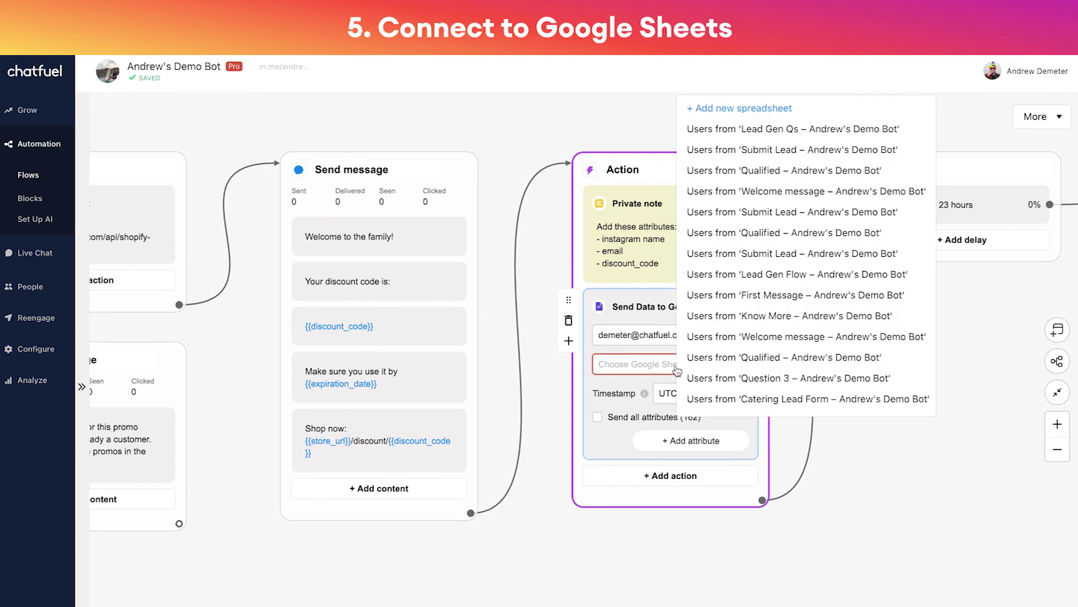
pyautogui.click(746, 110)
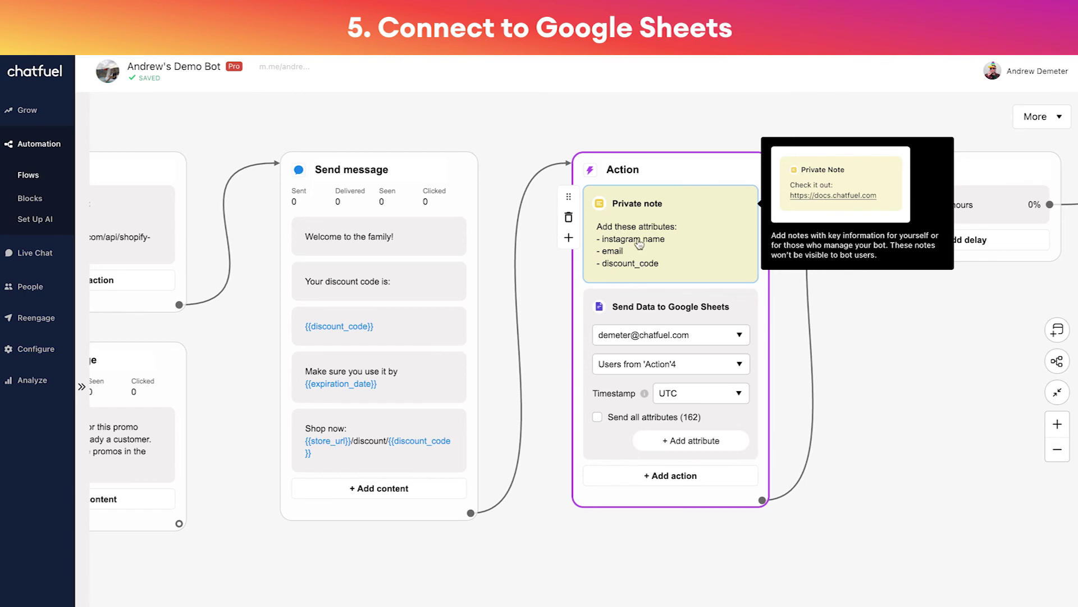
# Add the {{instagram name}}, {{email}} and {{discount_code}} attributes to the sheet export
pyautogui.click(702, 440)
pyautogui.write('{{ins')
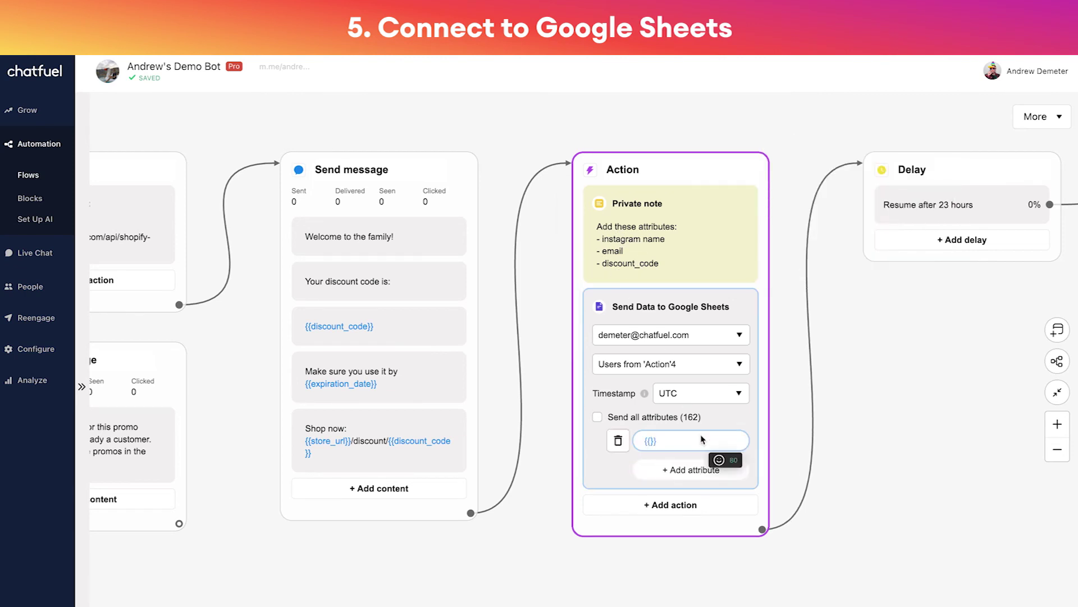
pyautogui.write('tagram name')
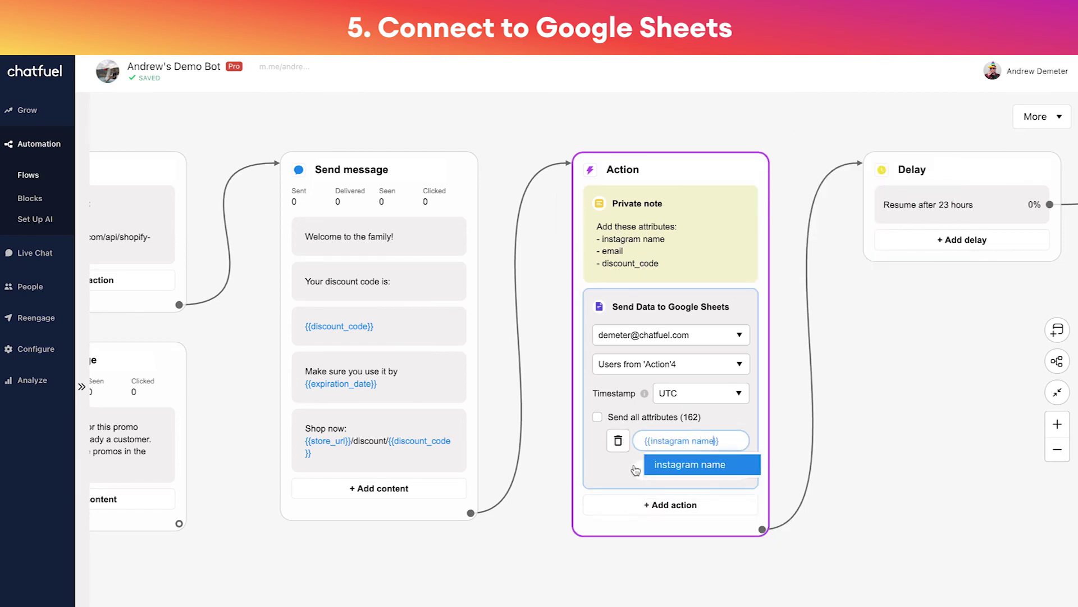
pyautogui.click(643, 477)
pyautogui.write('{{email')
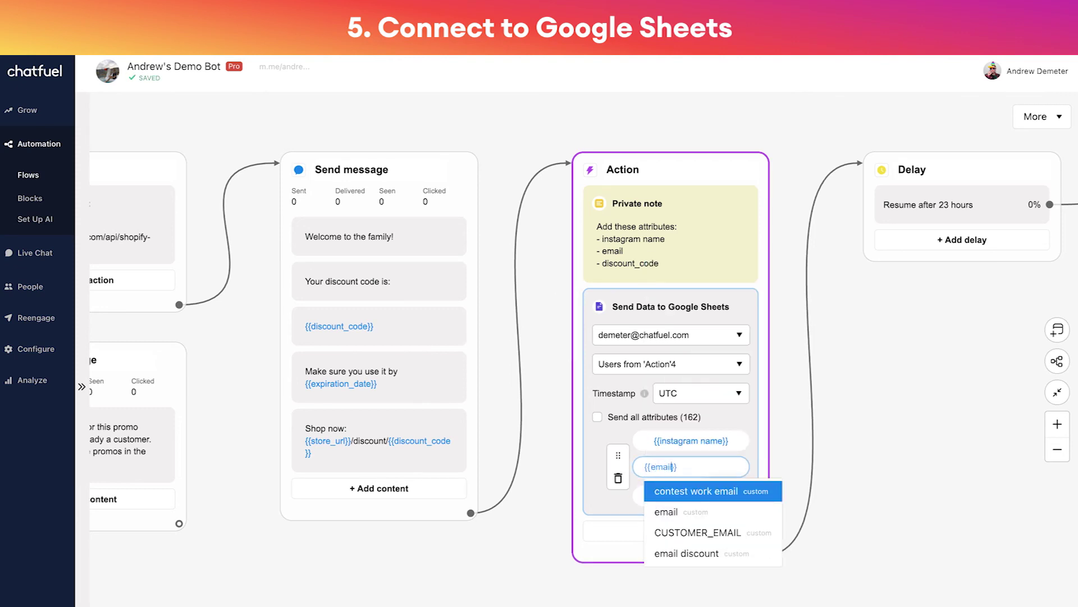
pyautogui.click(639, 496)
pyautogui.click(640, 493)
pyautogui.write('{{discount)')
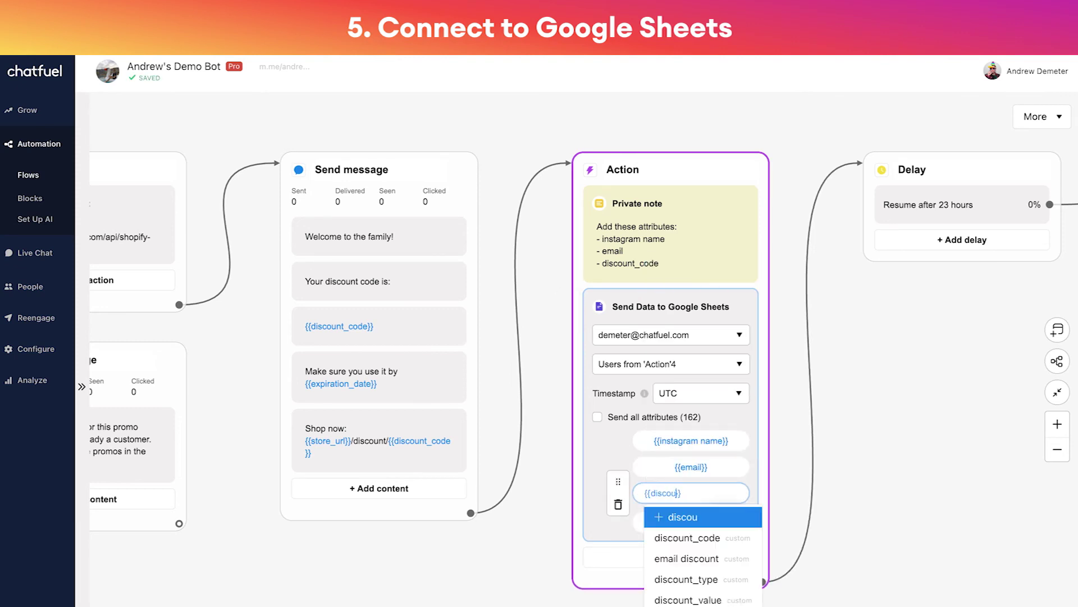
pyautogui.press('BackSpace')
pyautogui.write('_code')
pyautogui.click(830, 466)
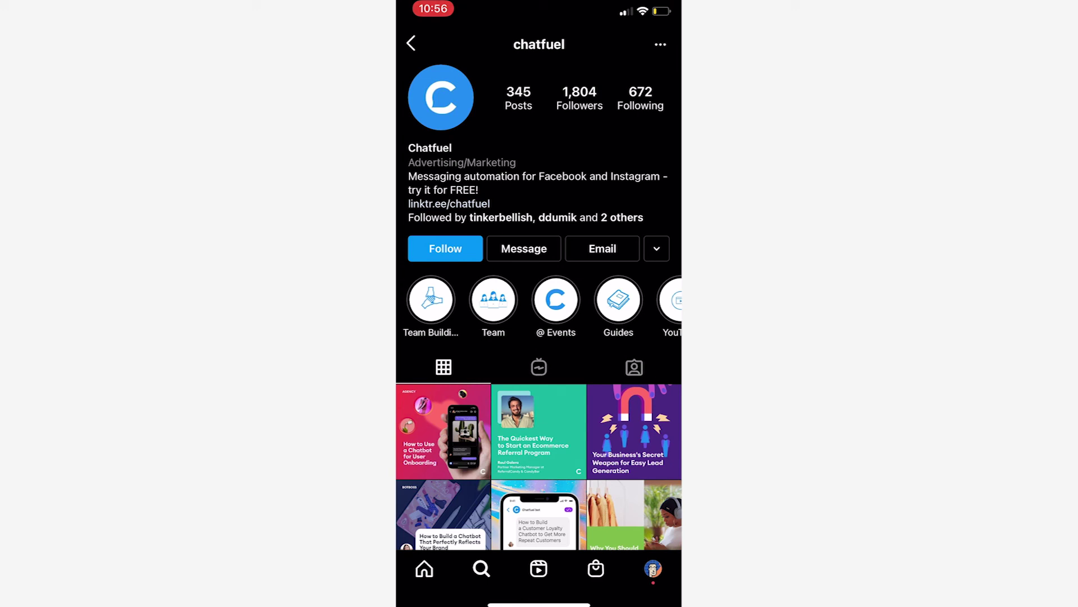
# Send 'Try me' to chatfuel in an Instagram direct message
pyautogui.click(523, 248)
pyautogui.click(483, 562)
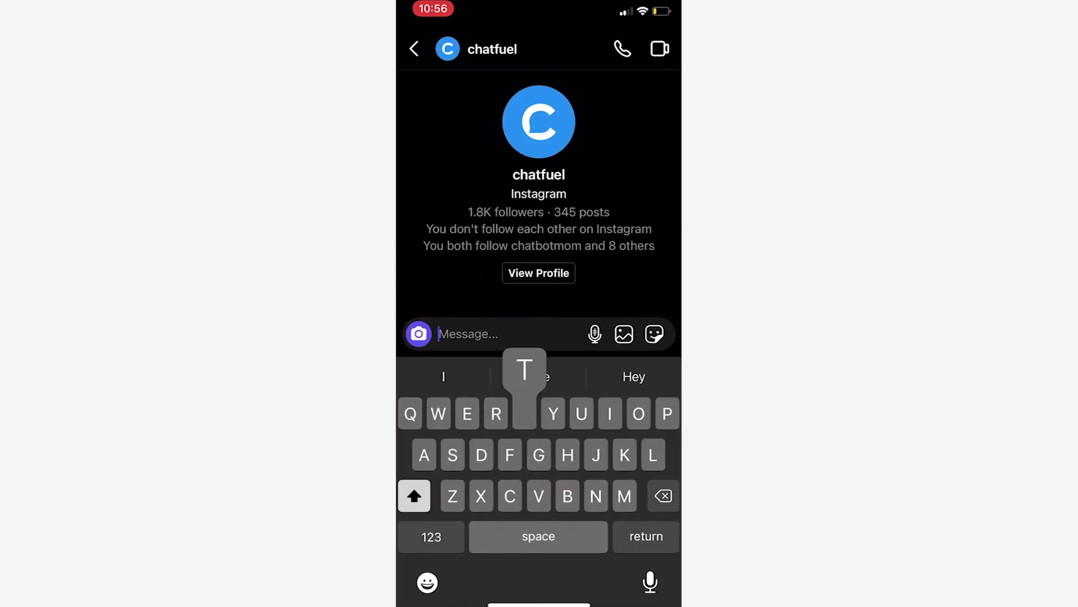
pyautogui.write('Try me')
pyautogui.click(649, 333)
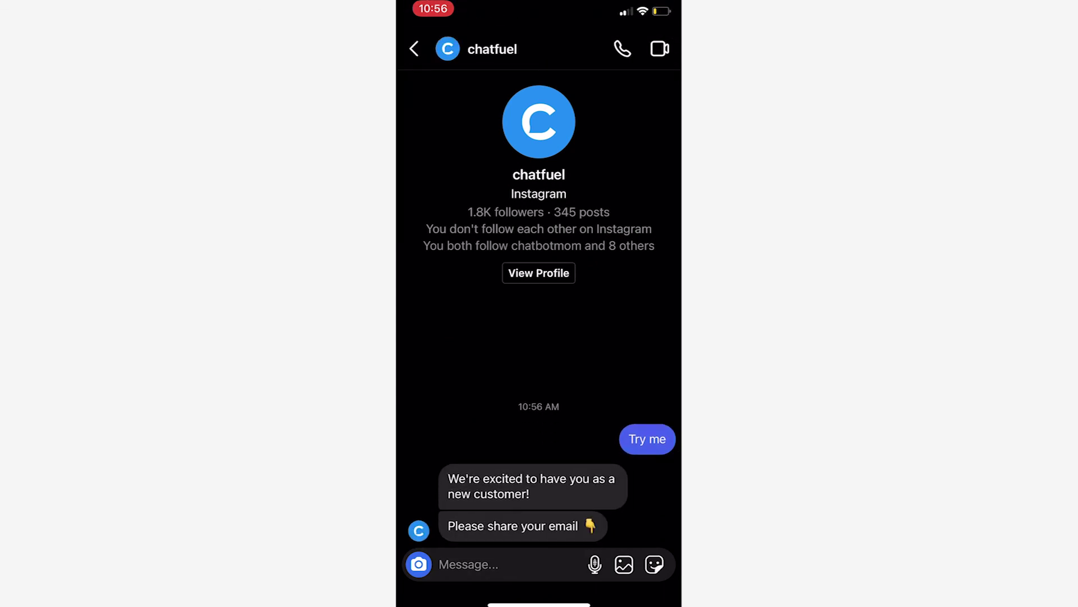
# Reply to the bot with the user's email address
pyautogui.click(468, 564)
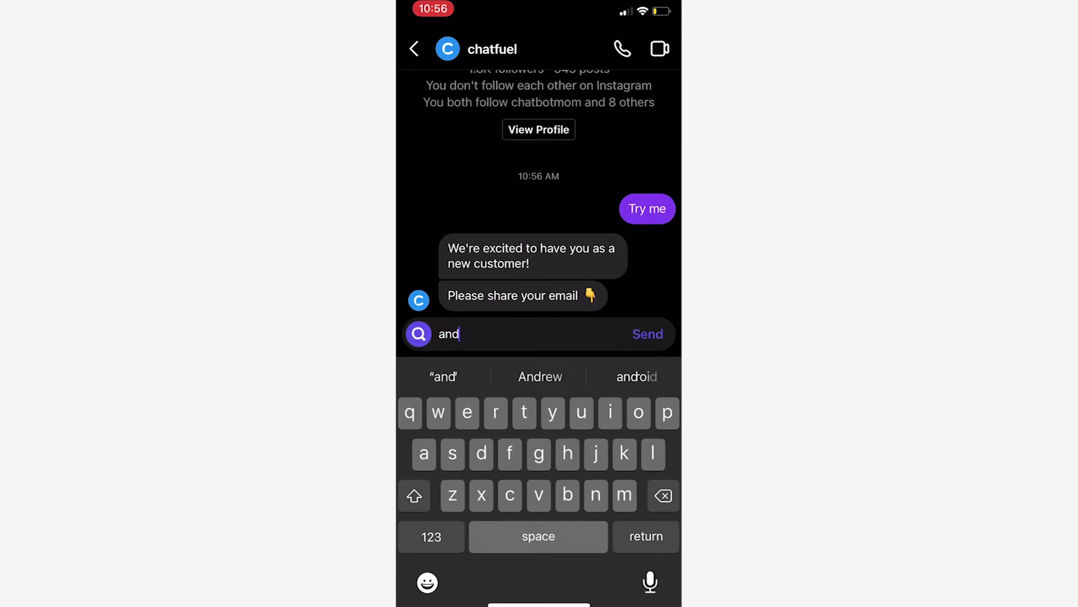
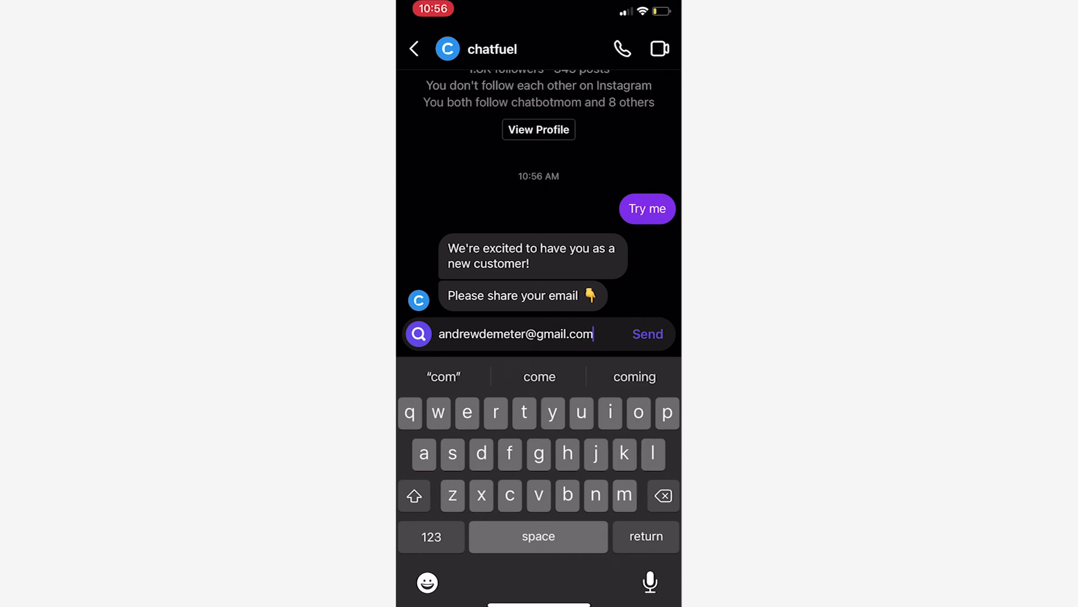
pyautogui.click(647, 333)
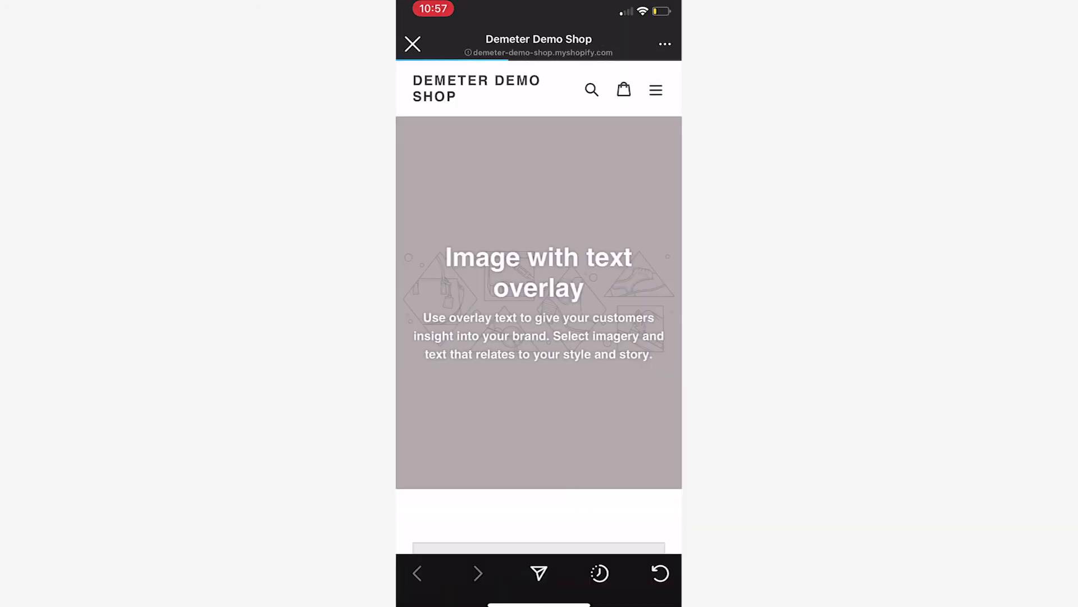
# Buy the Socks from the store catalog with Buy It Now
pyautogui.click(656, 90)
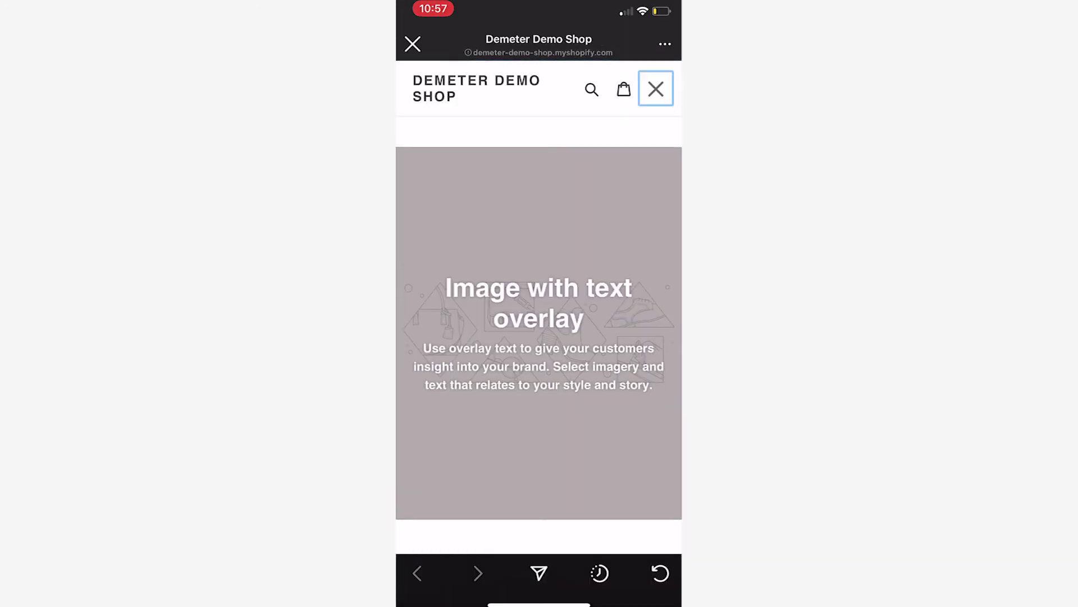
pyautogui.click(440, 179)
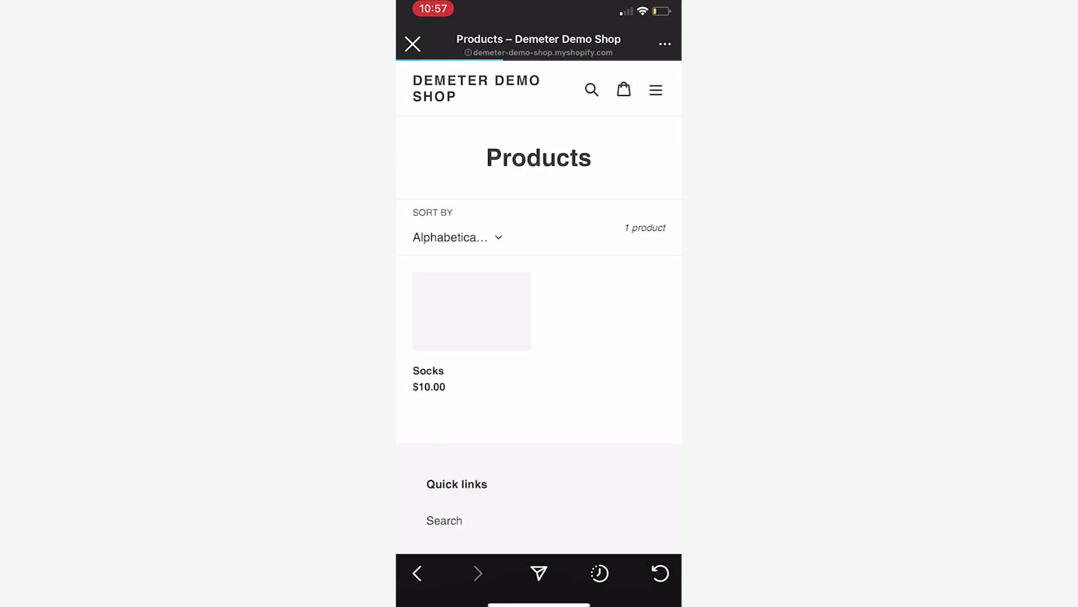
pyautogui.click(471, 311)
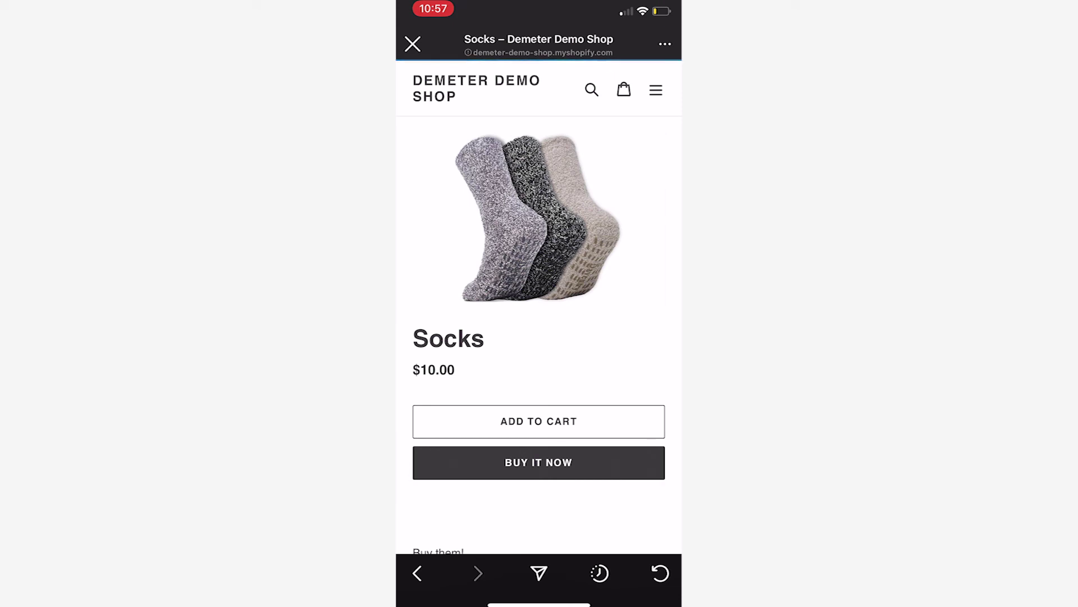
pyautogui.click(539, 462)
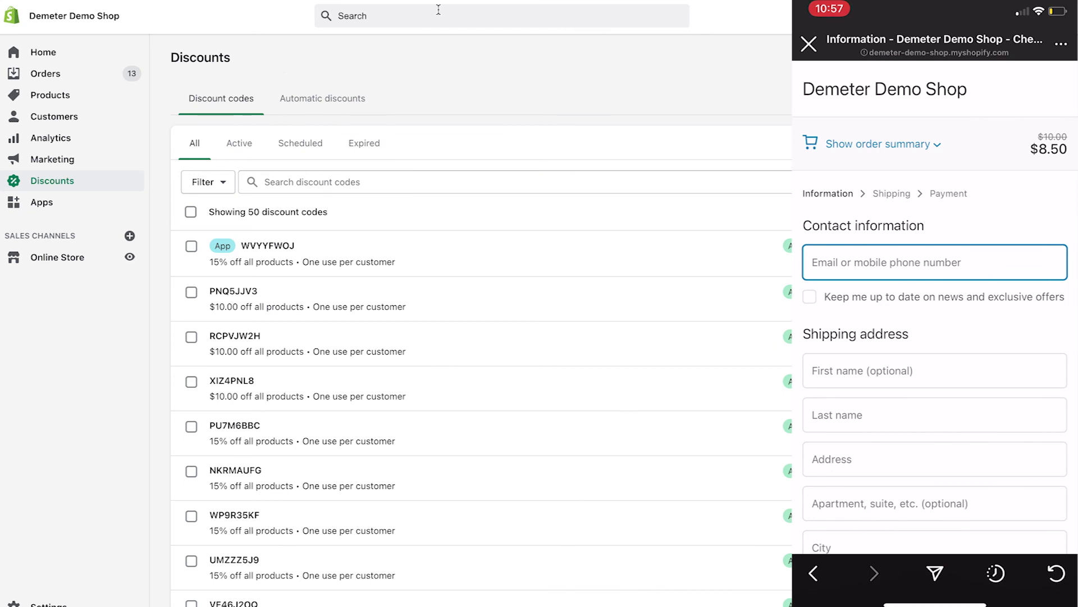
# Check the new code in the spreadsheet, then autofill checkout contact and shipping details
pyautogui.hotkey('ctrl', 'Tab')
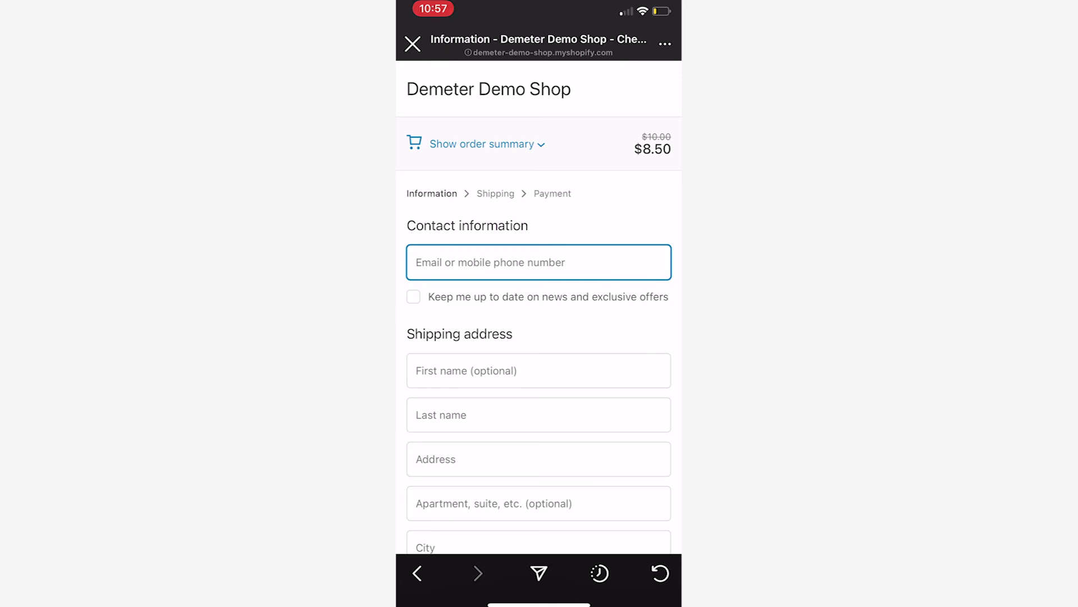
pyautogui.click(539, 262)
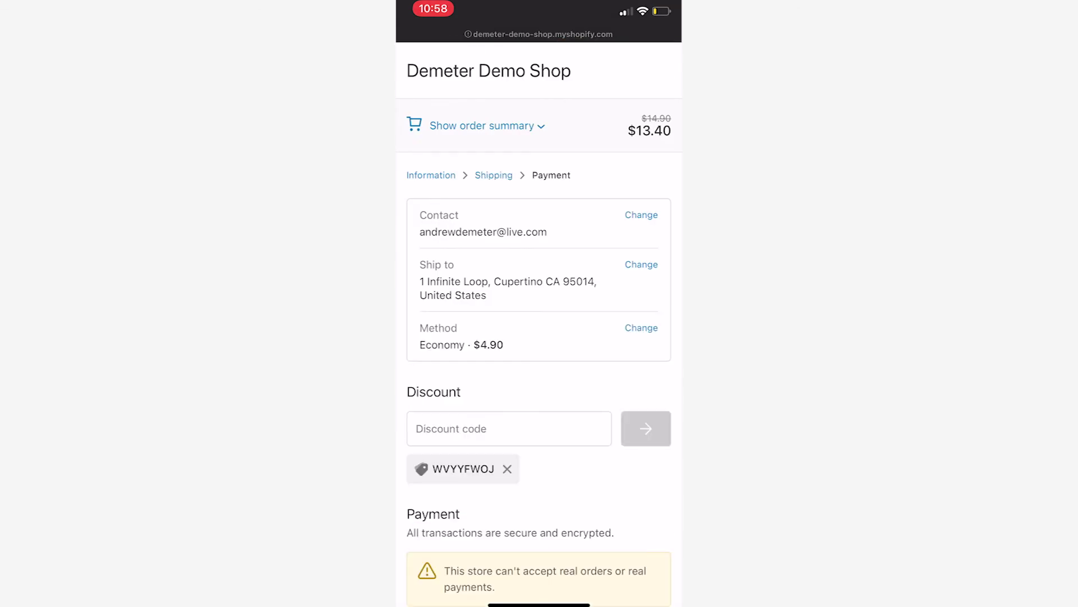
pyautogui.scroll(-5, 539, 337)
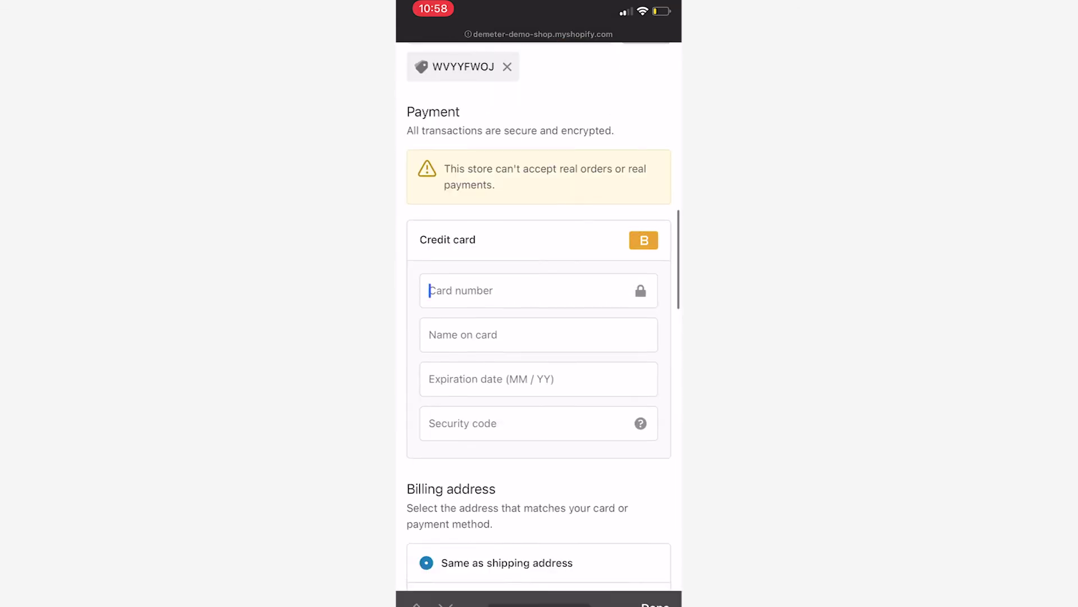